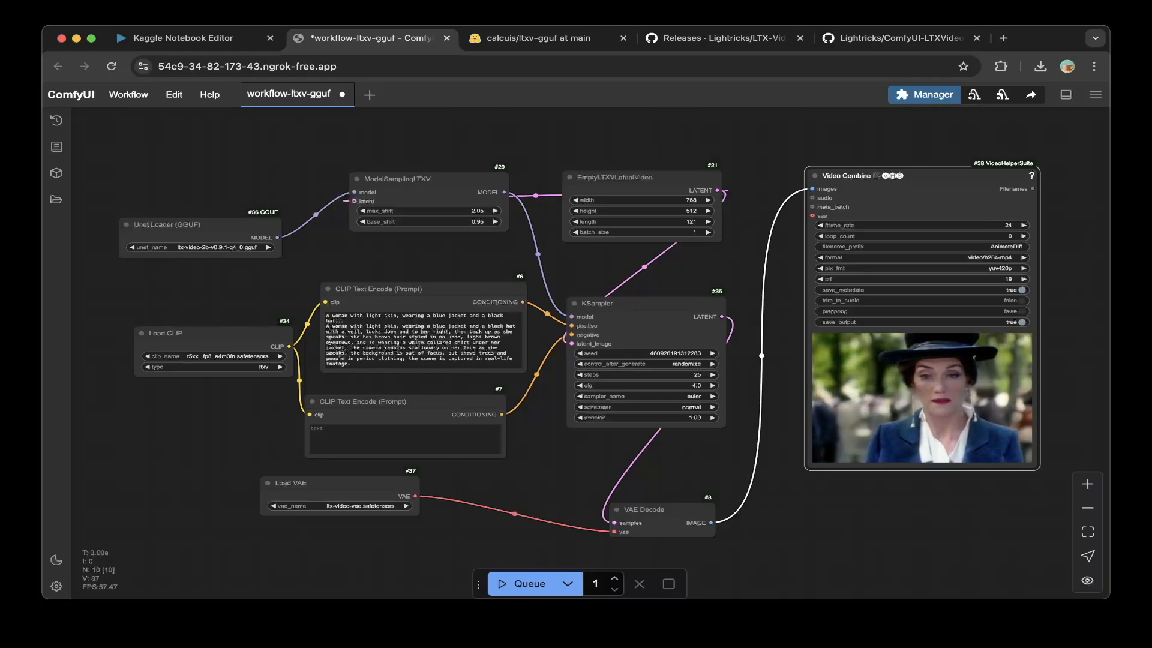
- Switch to the Kaggle notebook and examine the Setup ComfyUI cell that creates and enters the /kaggle/tmp directory
left_click(183, 38)
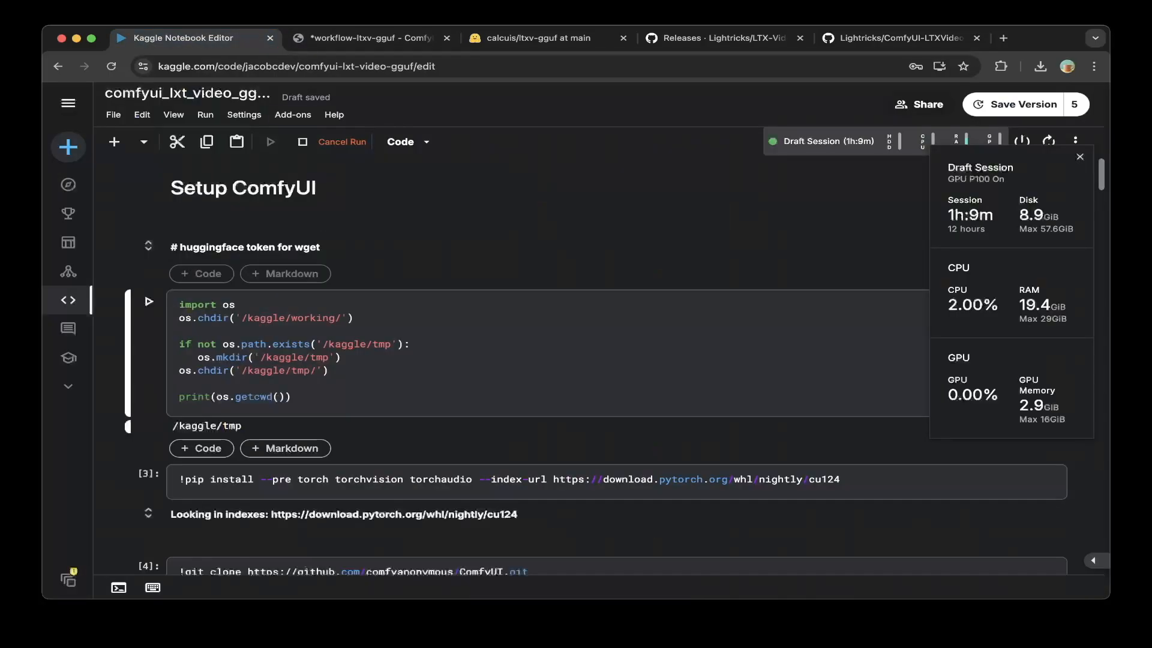
scroll(372, 243, "down", 1)
scroll(372, 243, "up", 1)
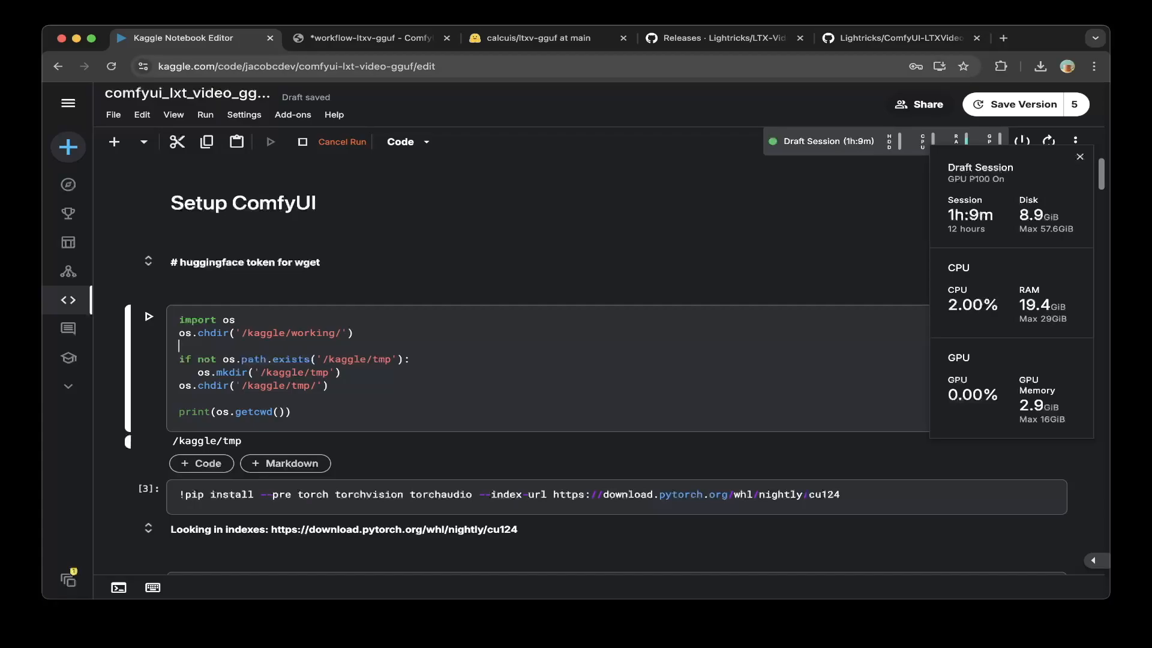
scroll(594, 366, "down", 3)
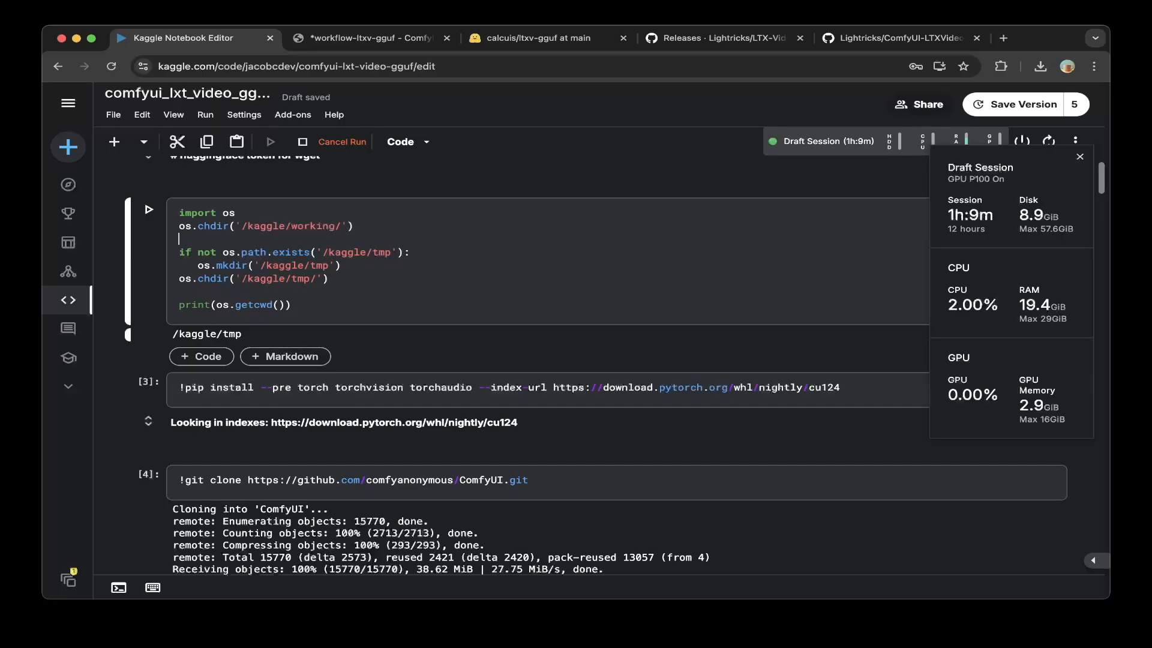
left_click(179, 252)
scroll(547, 365, "up", 1)
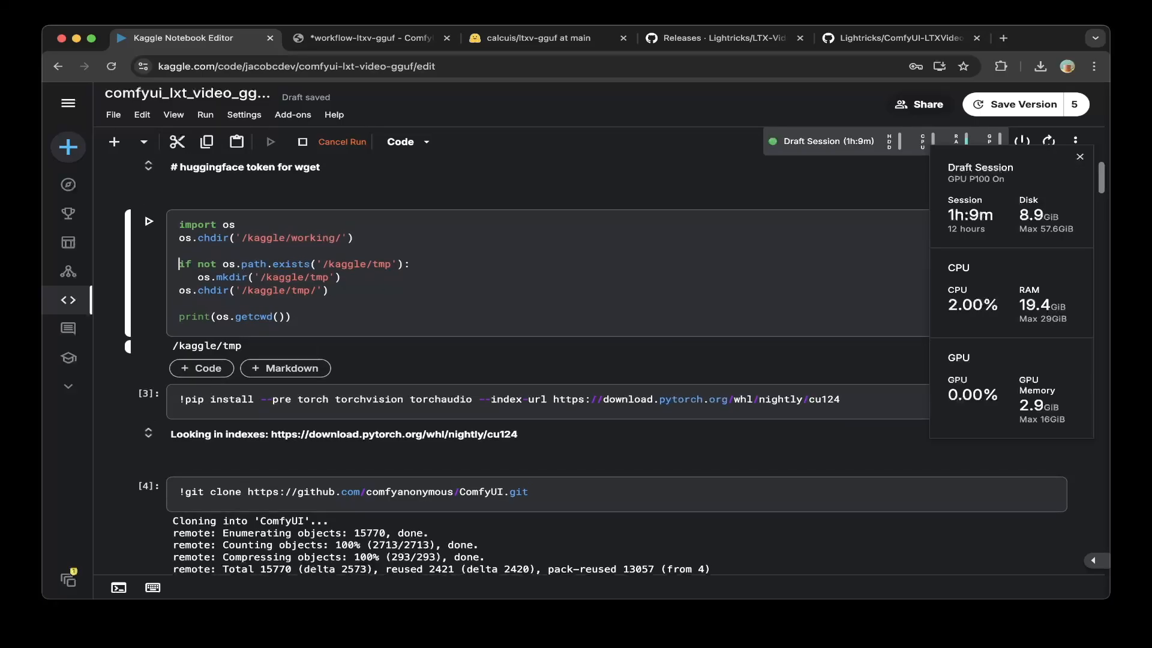
scroll(596, 367, "up", 1)
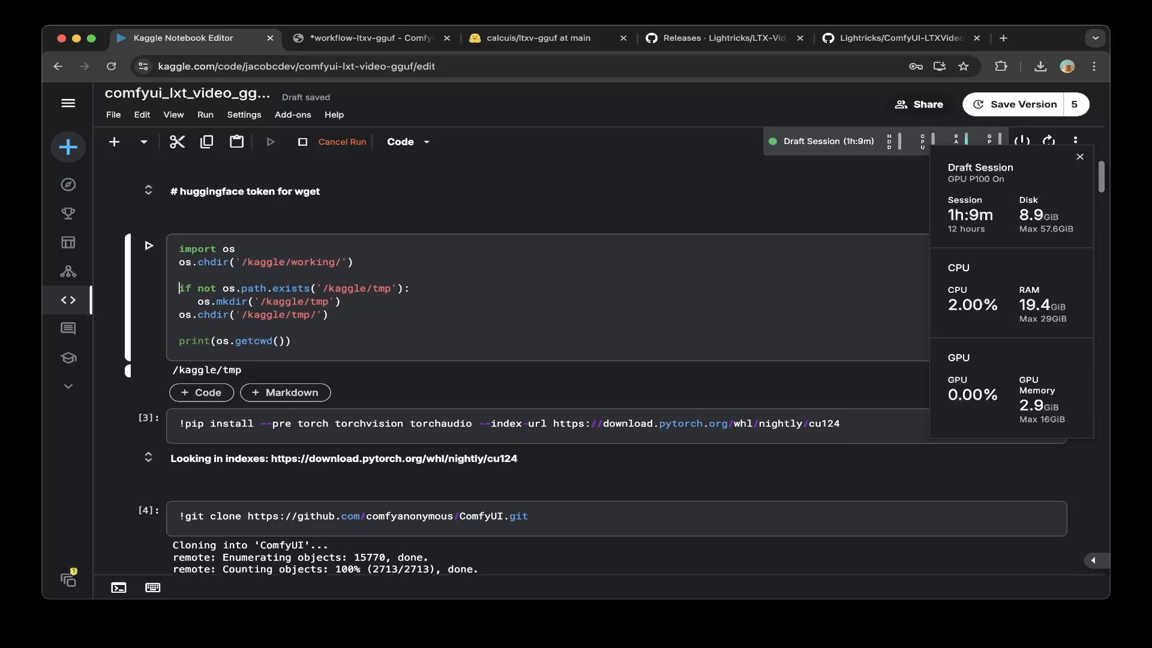
scroll(178, 288, "down", 2)
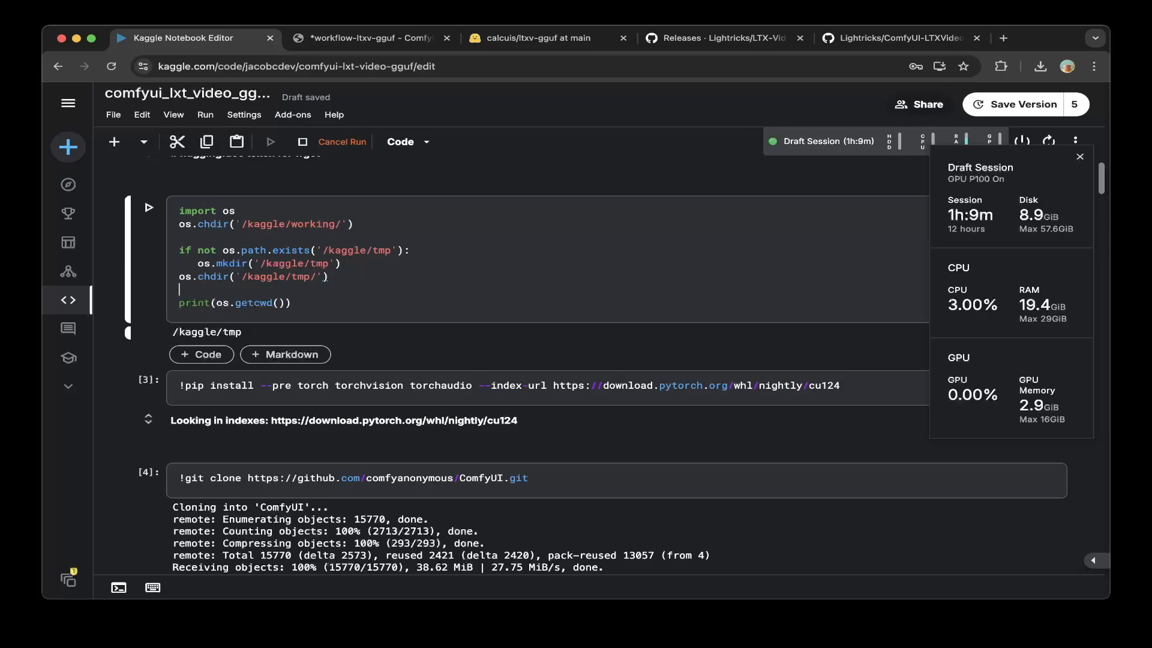
- Review the cells that install nightly PyTorch and clone the ComfyUI repository
left_click(527, 385)
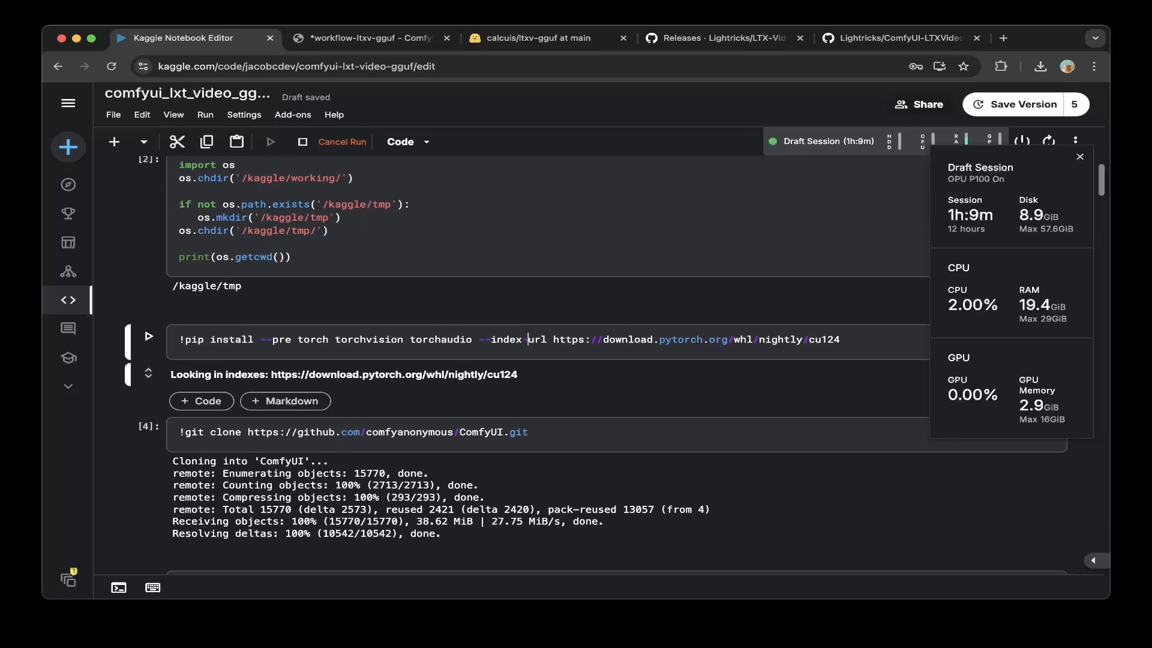
scroll(528, 366, "down", 1)
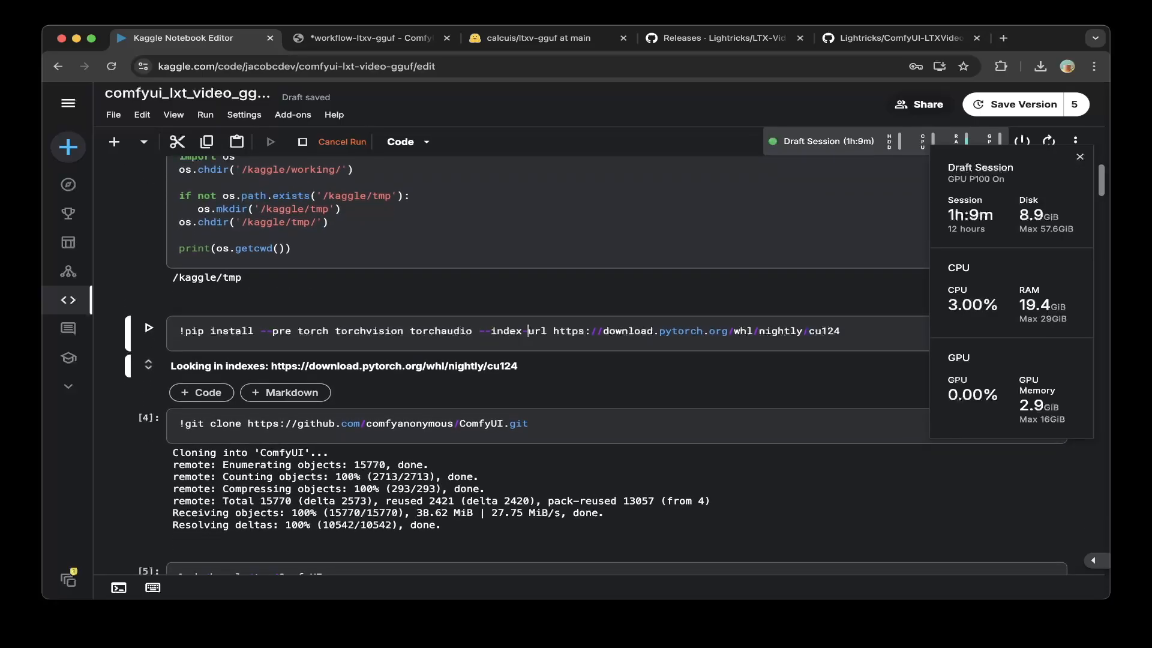
scroll(528, 366, "down", 1)
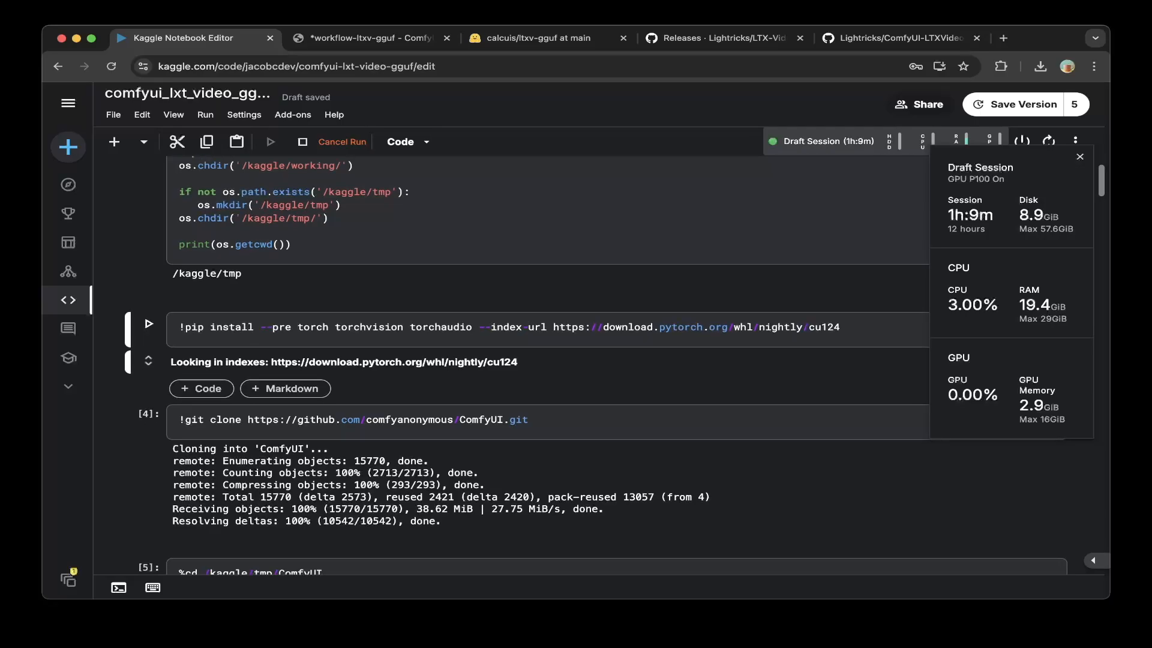
scroll(528, 327, "down", 5)
left_click(528, 313)
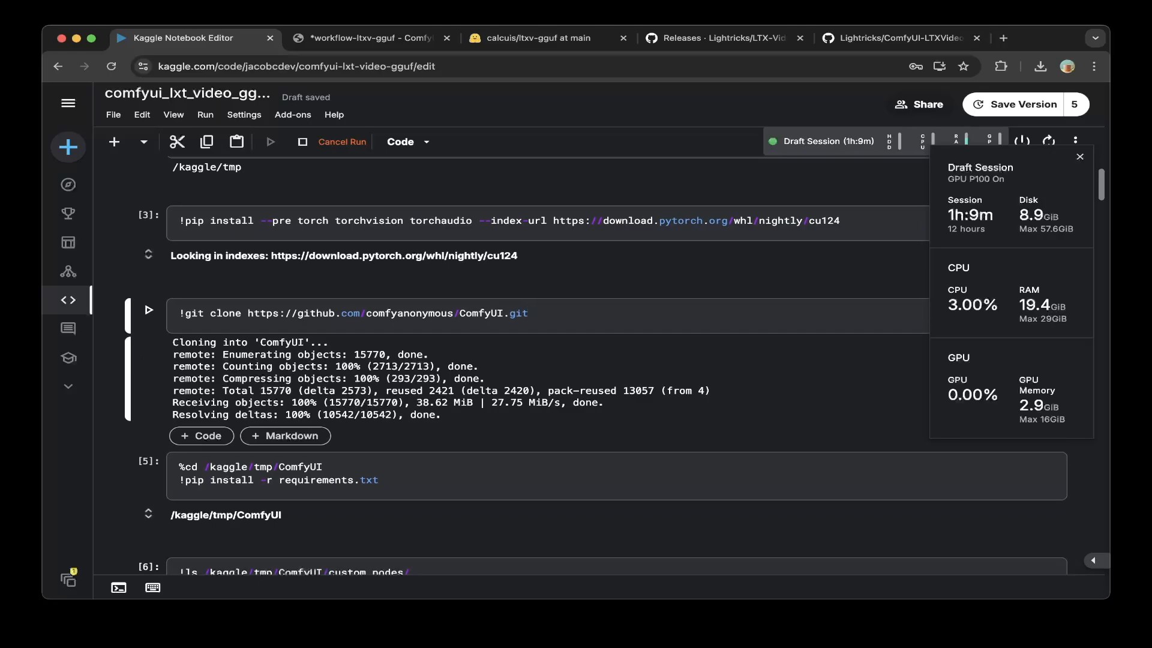
- Review the cell installing ComfyUI's requirements and the cell listing its custom node and model folders
scroll(528, 313, "down", 2)
scroll(527, 360, "down", 4)
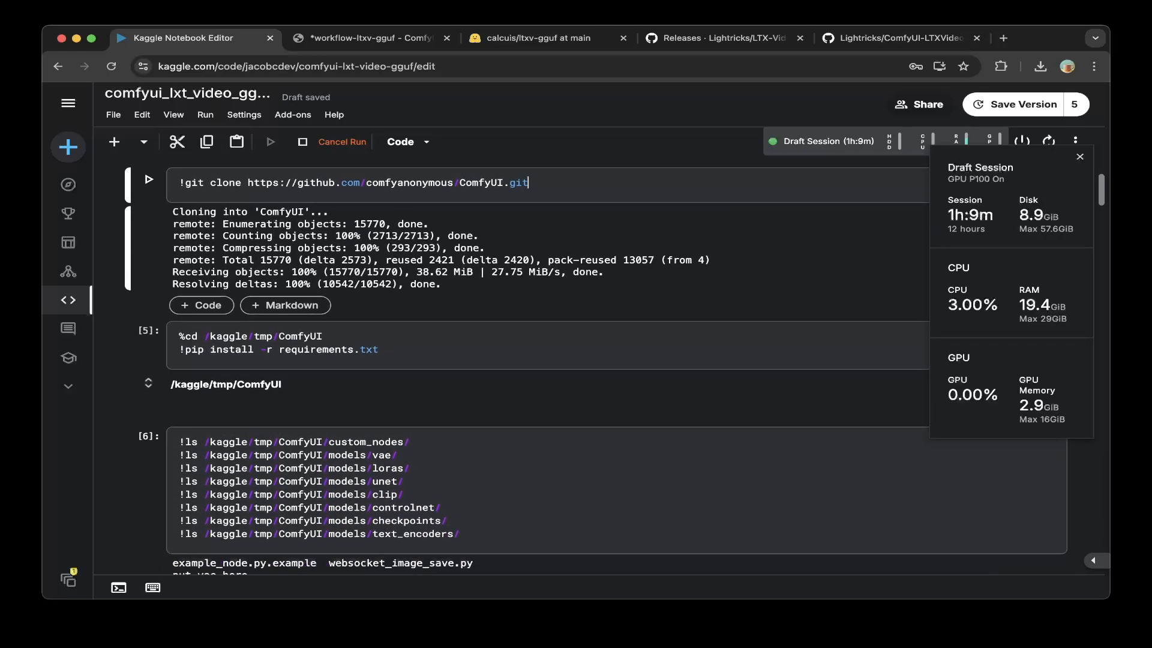
left_click(528, 336)
scroll(528, 336, "down", 1)
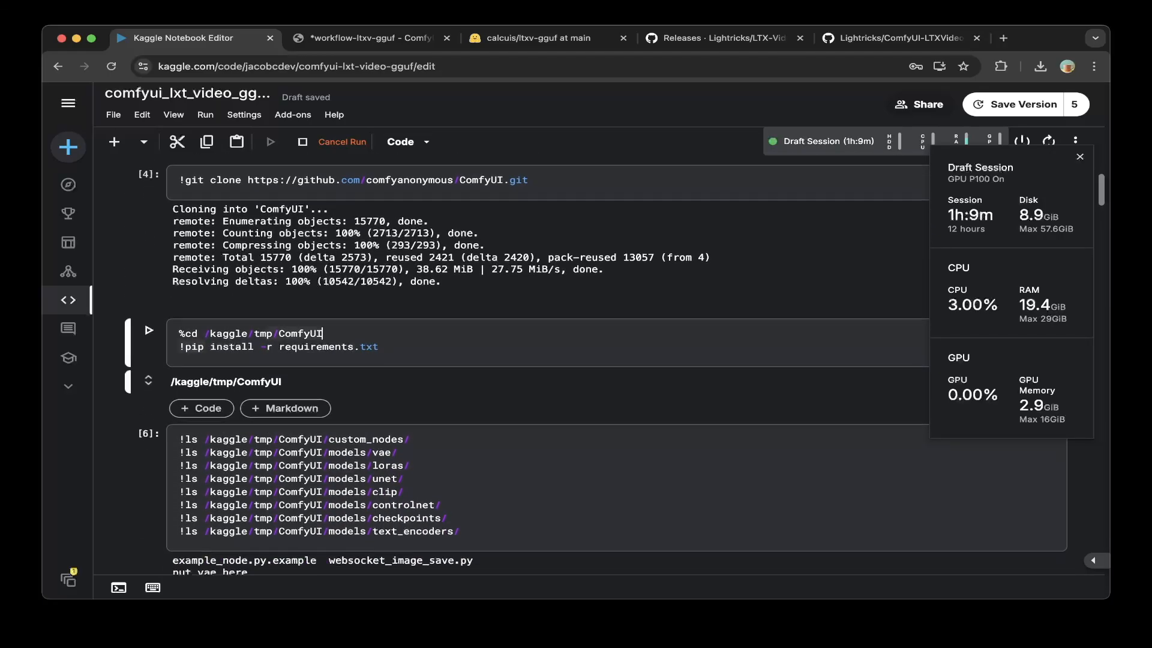
scroll(596, 365, "down", 2)
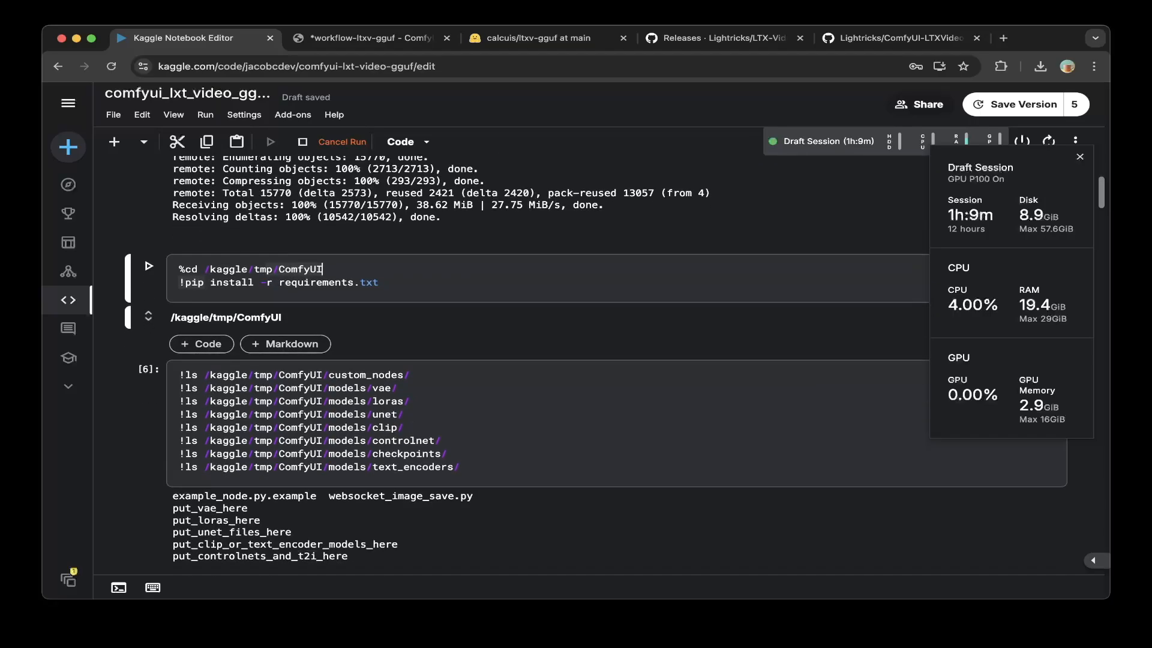
scroll(596, 365, "down", 5)
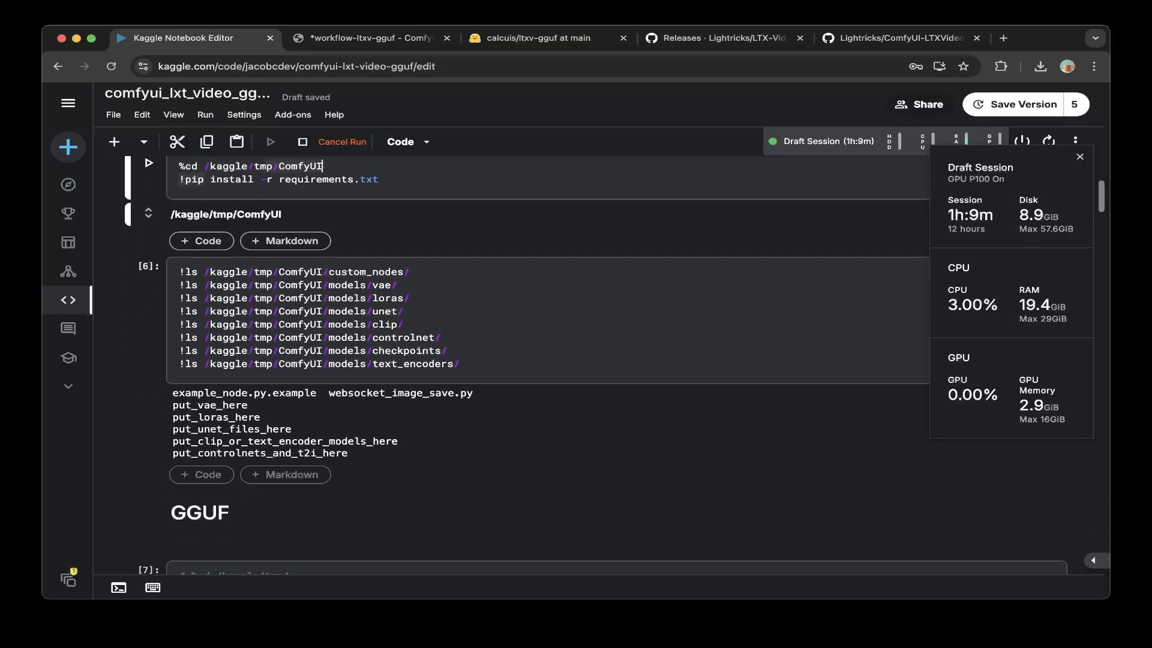
- Examine the GGUF cell's download command, focusing on the calcuis/ltxv-gguf repository in its URL
scroll(596, 365, "down", 15)
scroll(349, 365, "down", 1)
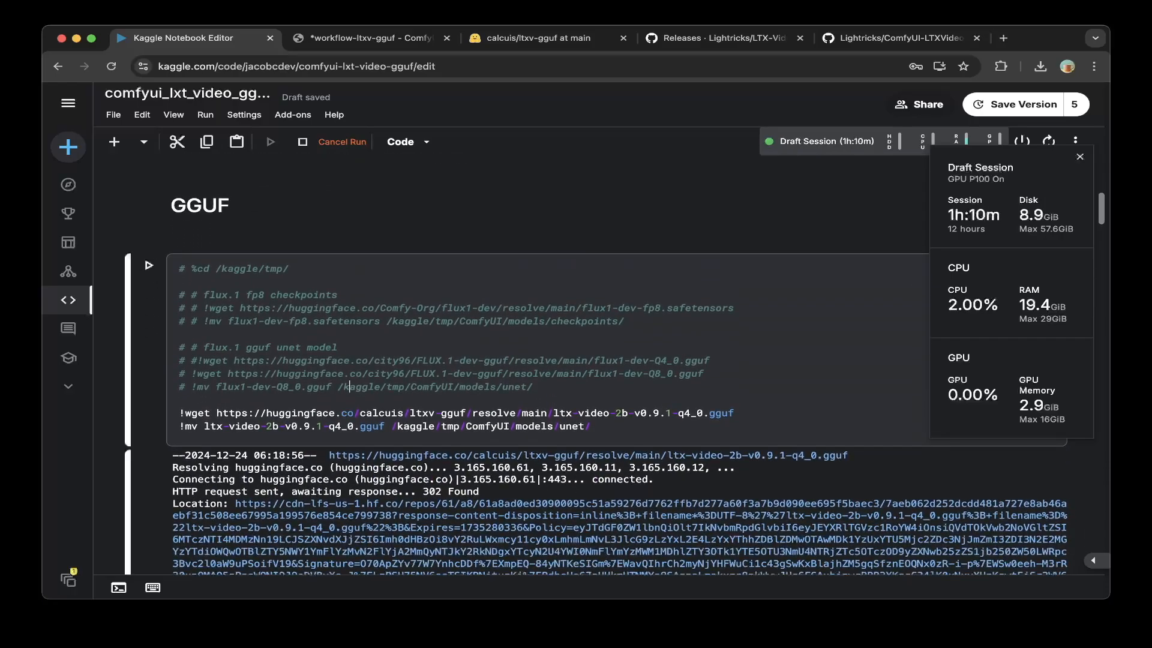
scroll(348, 364, "down", 2)
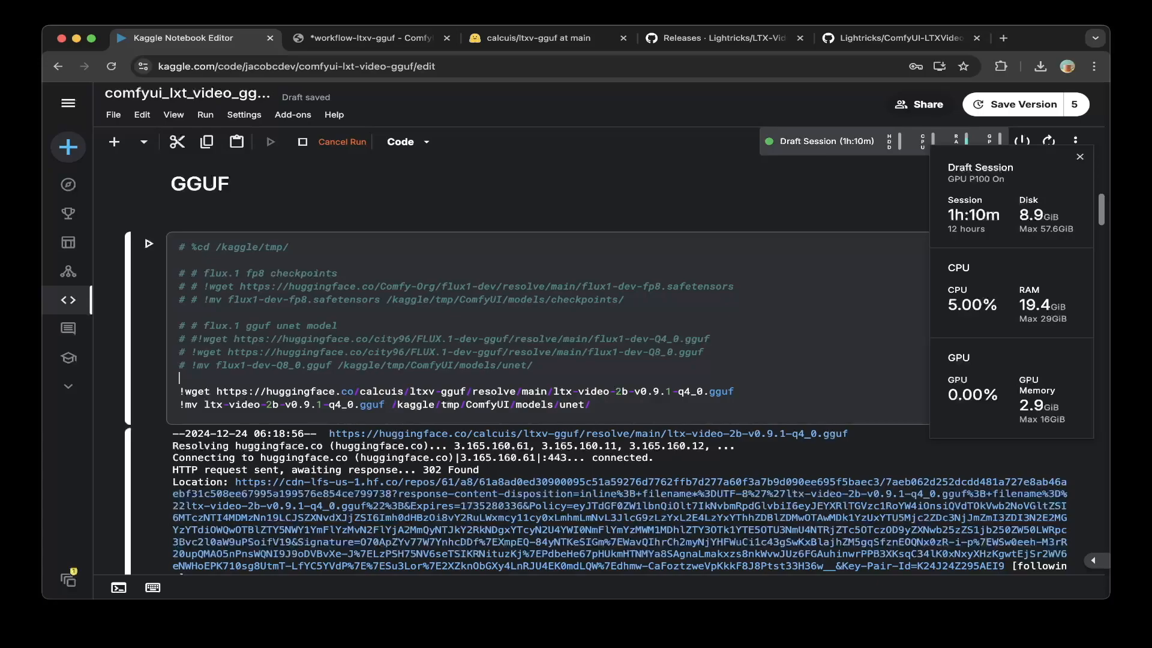
left_click(404, 391)
left_click_drag(409, 392, 472, 391)
left_click(472, 392)
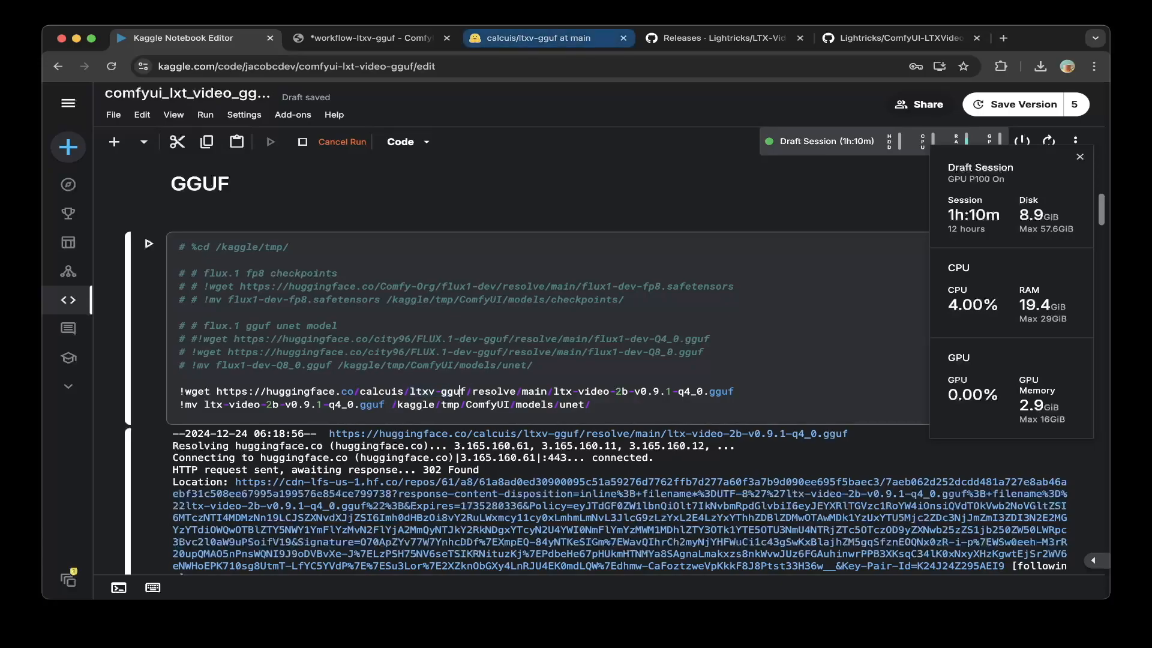
- Open the calcuis/ltxv-gguf repository on Hugging Face and look through its quantized models, VAE, text encoder and workflow files
left_click(538, 38)
scroll(576, 341, "down", 4)
scroll(576, 342, "down", 1)
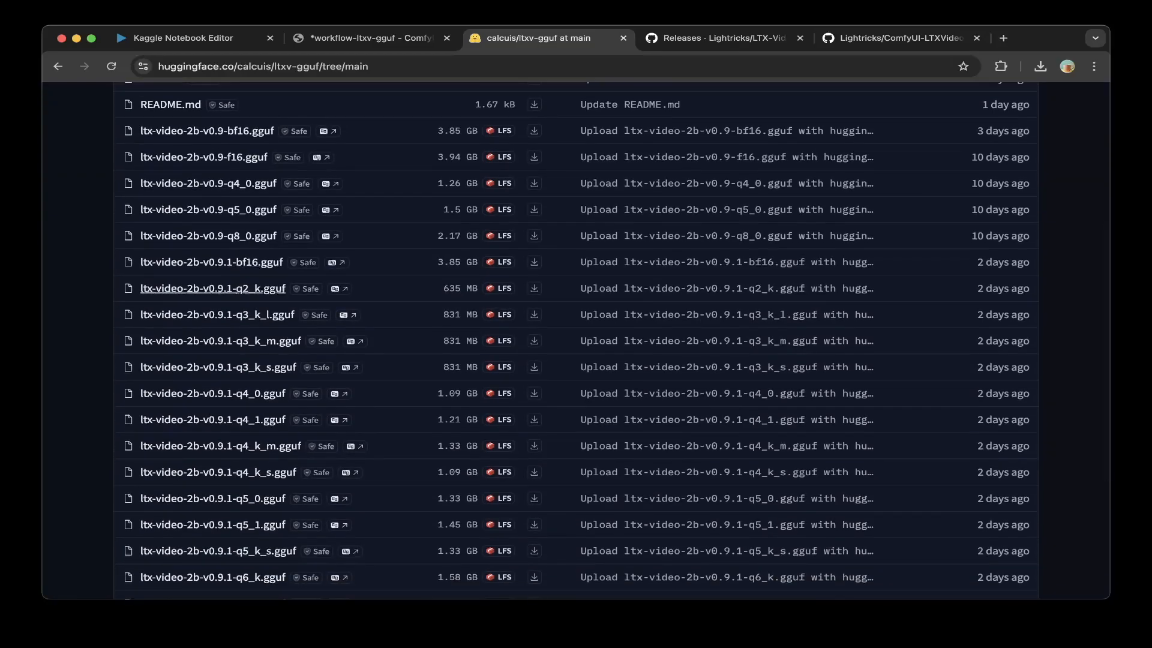
scroll(576, 342, "down", 1)
scroll(576, 342, "down", 8)
scroll(575, 342, "up", 8)
scroll(576, 342, "down", 1)
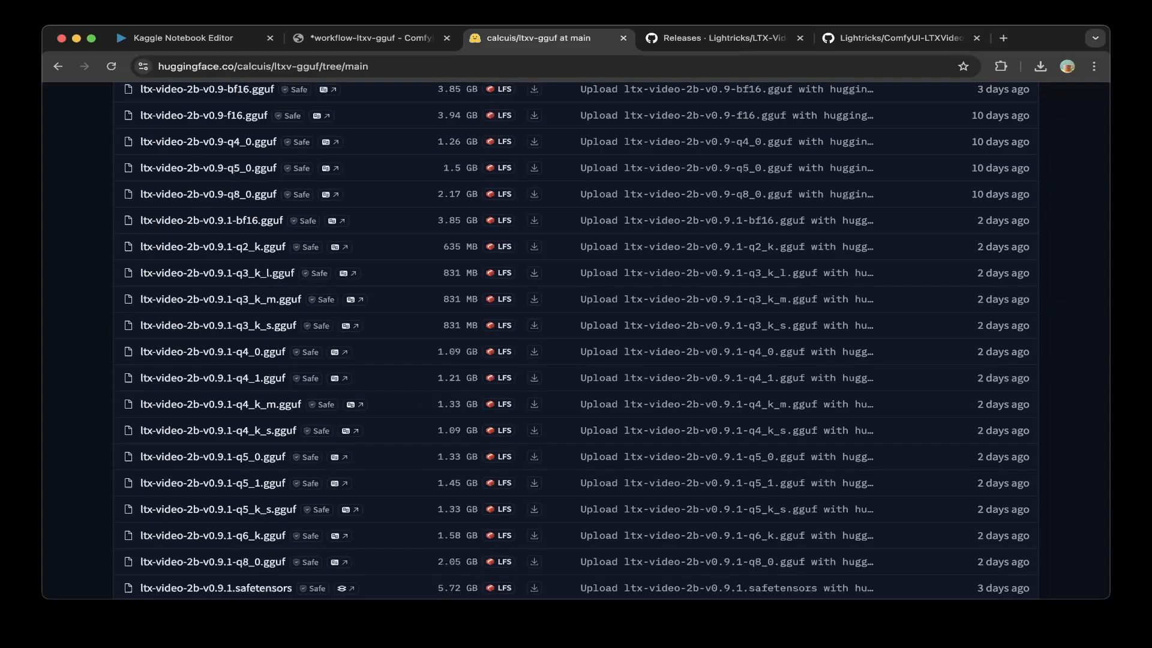
scroll(216, 273, "down", 5)
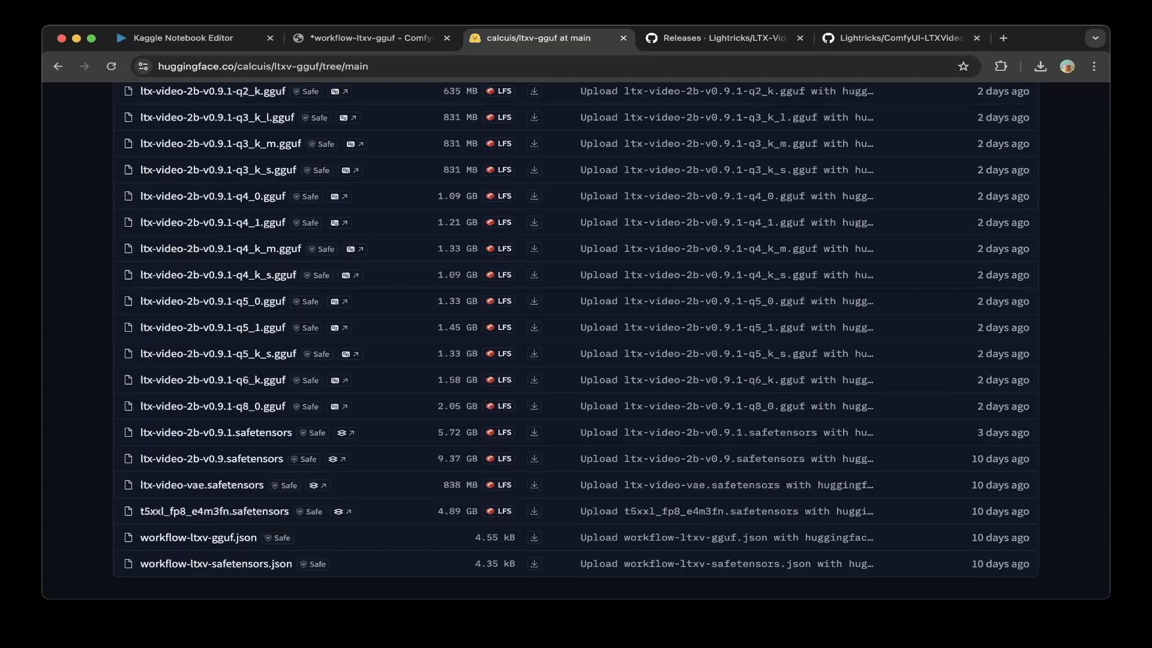
- Return to the Kaggle notebook and check the command moving the q4_0 GGUF model into the unet folder
key("ctrl+shift+Tab")
key("ctrl+shift+Tab")
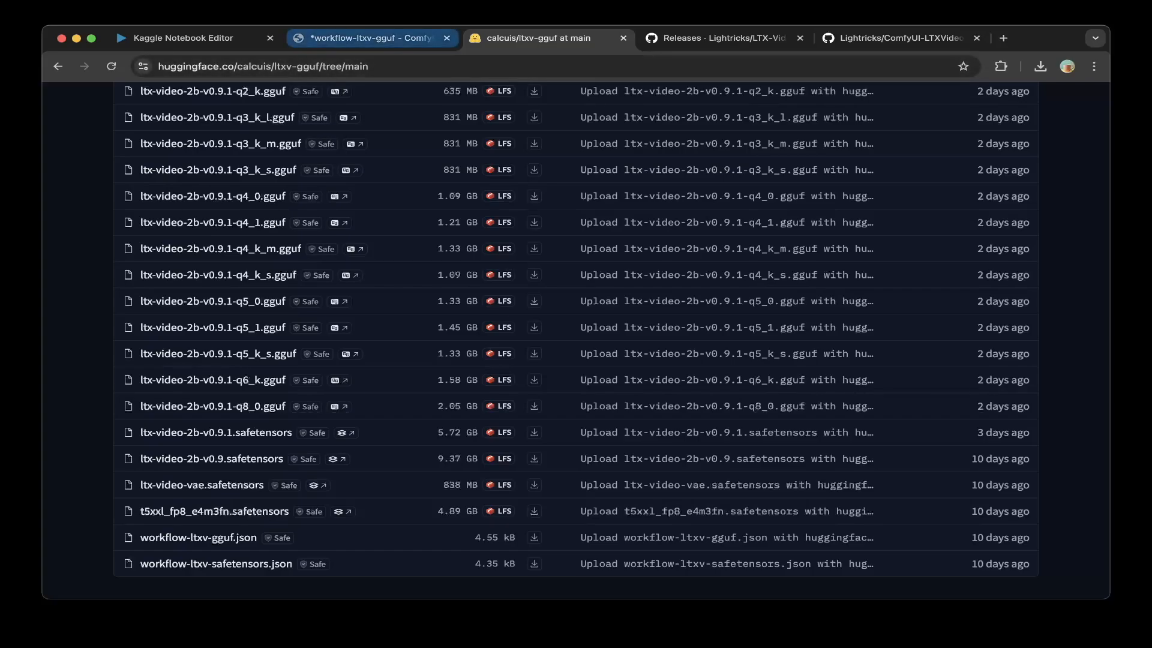
scroll(461, 392, "down", 1)
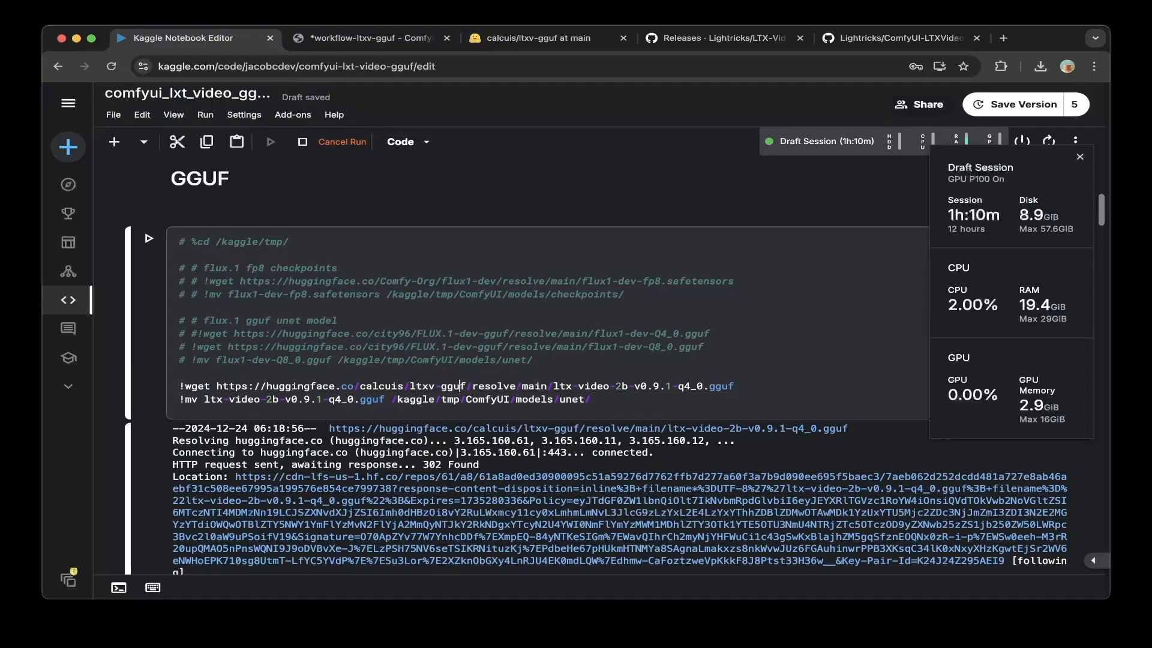
scroll(596, 365, "down", 1)
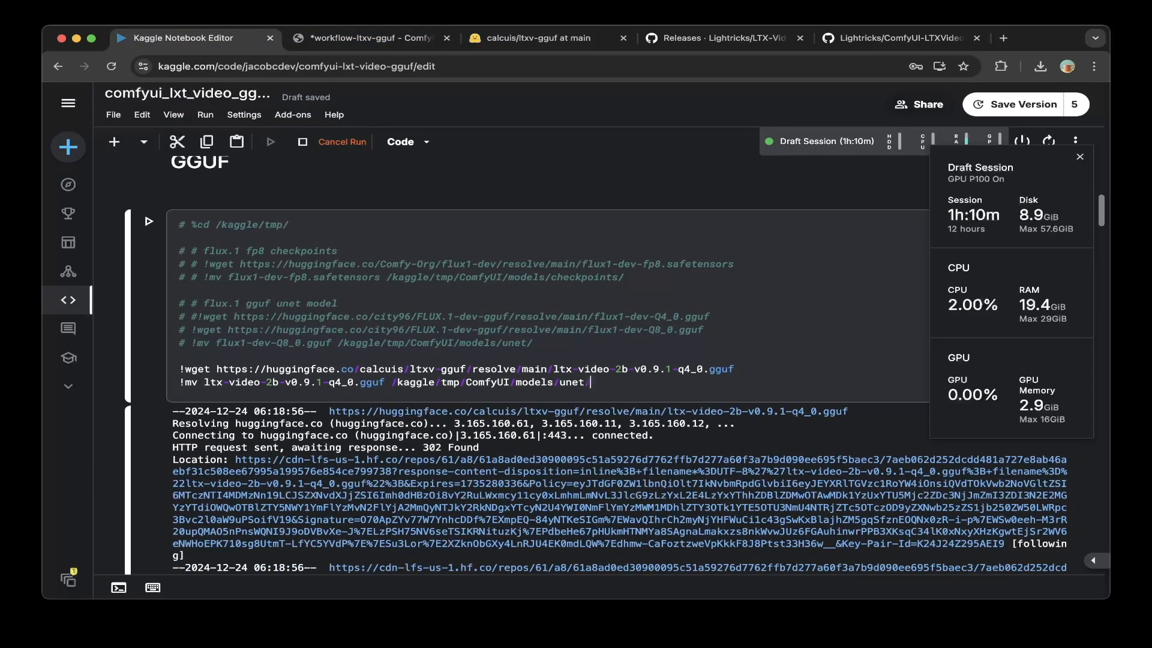
- Examine the Clip cell that downloads t5xxl_fp8_e4m3fn.safetensors and moves it into the clip folder
scroll(540, 368, "down", 10)
scroll(595, 365, "down", 2)
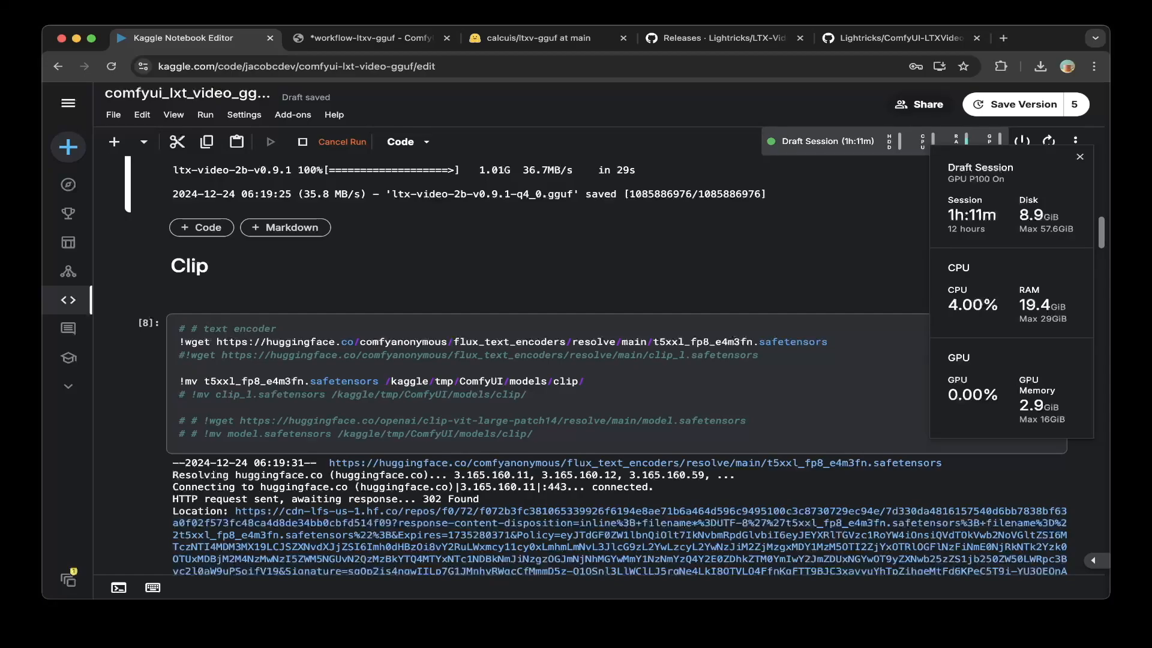
left_click(827, 341)
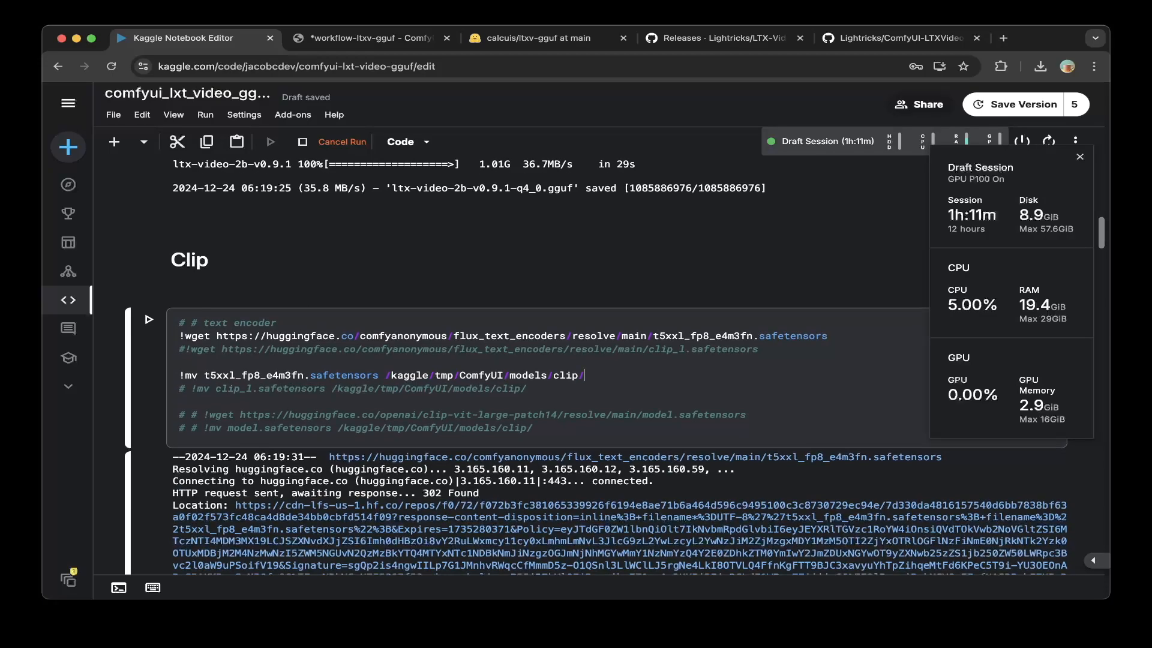
- Examine the VAE cell that downloads ltx-video-vae.safetensors and moves it into the vae folder
scroll(575, 360, "down", 15)
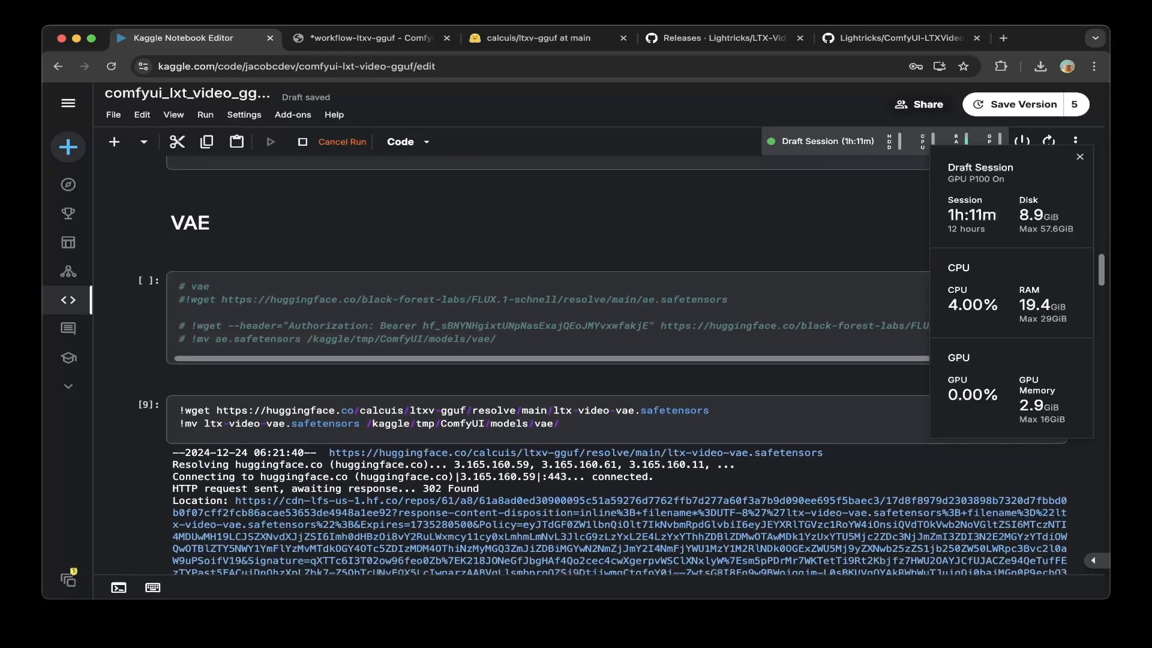
scroll(576, 360, "down", 1)
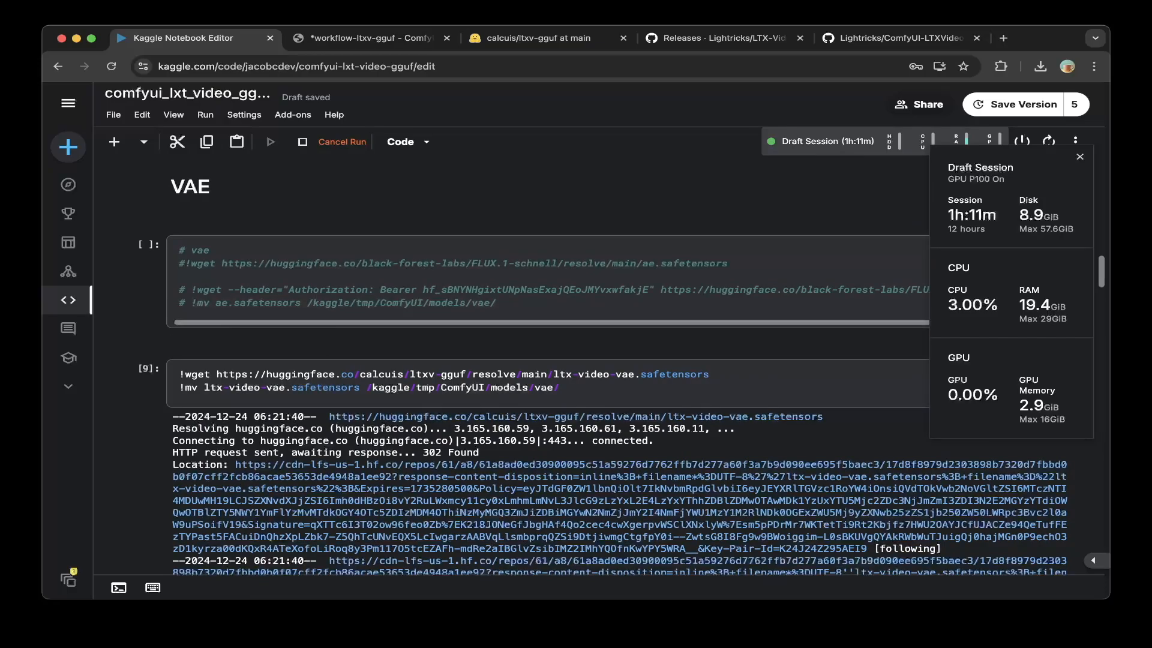
left_click_drag(360, 374, 416, 374)
left_click(416, 374)
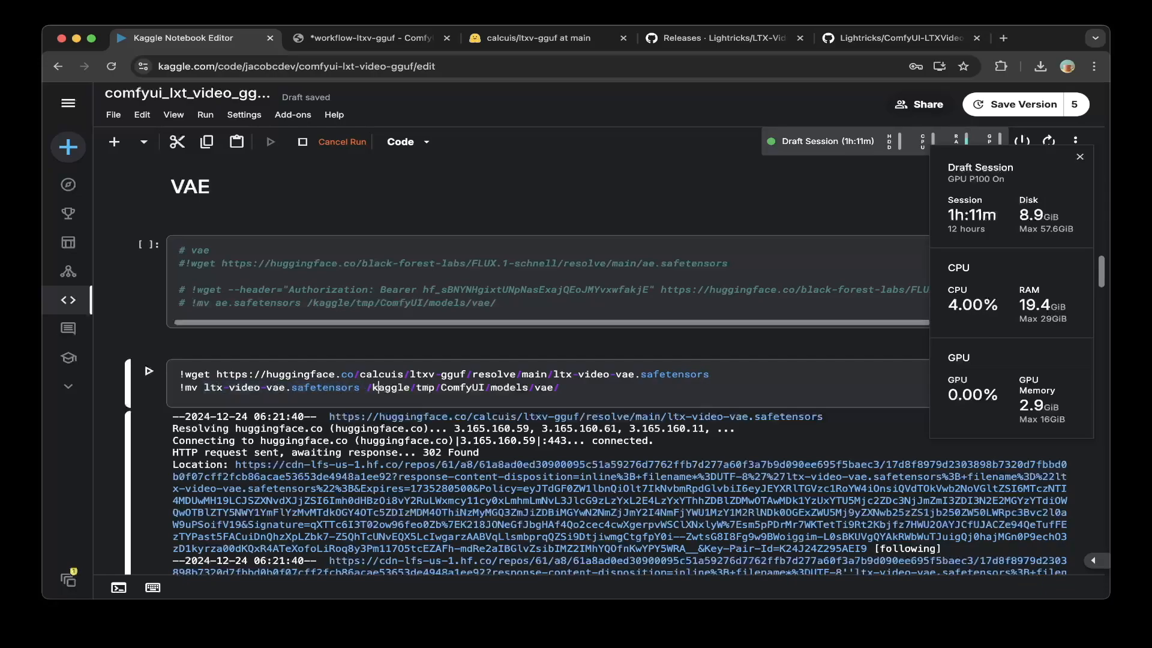
- Review the Custom Nodes cells that clone and install ComfyUI-GGUF, ComfyUI-LTXVideo and ComfyUI-Manager
scroll(594, 366, "down", 10)
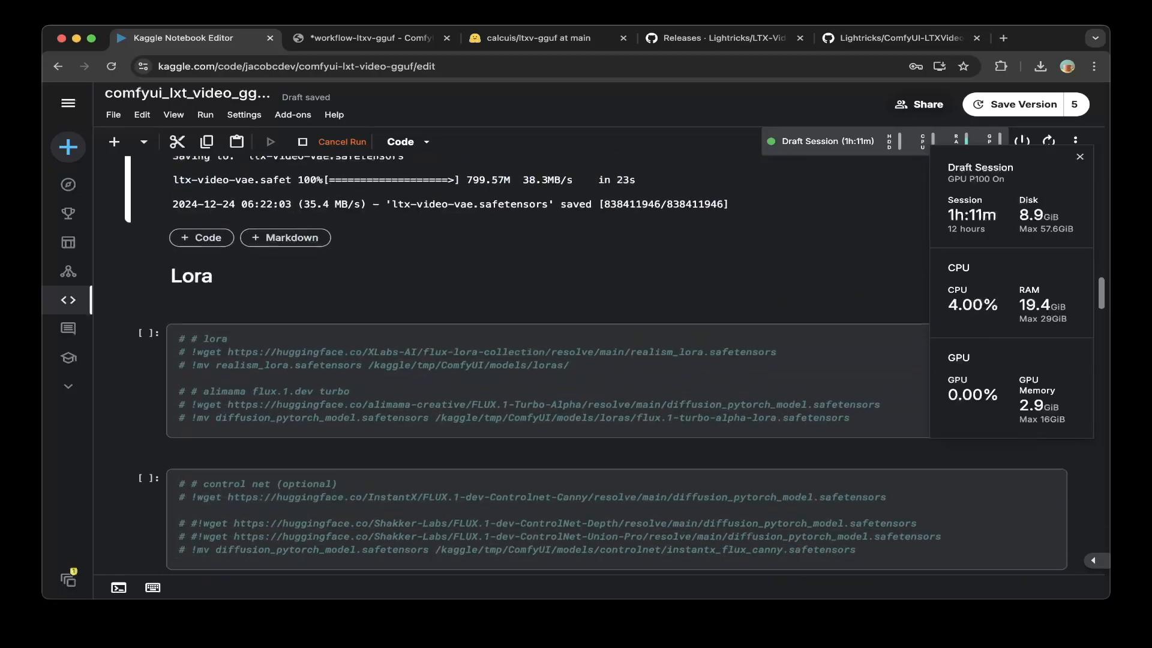
scroll(594, 366, "down", 15)
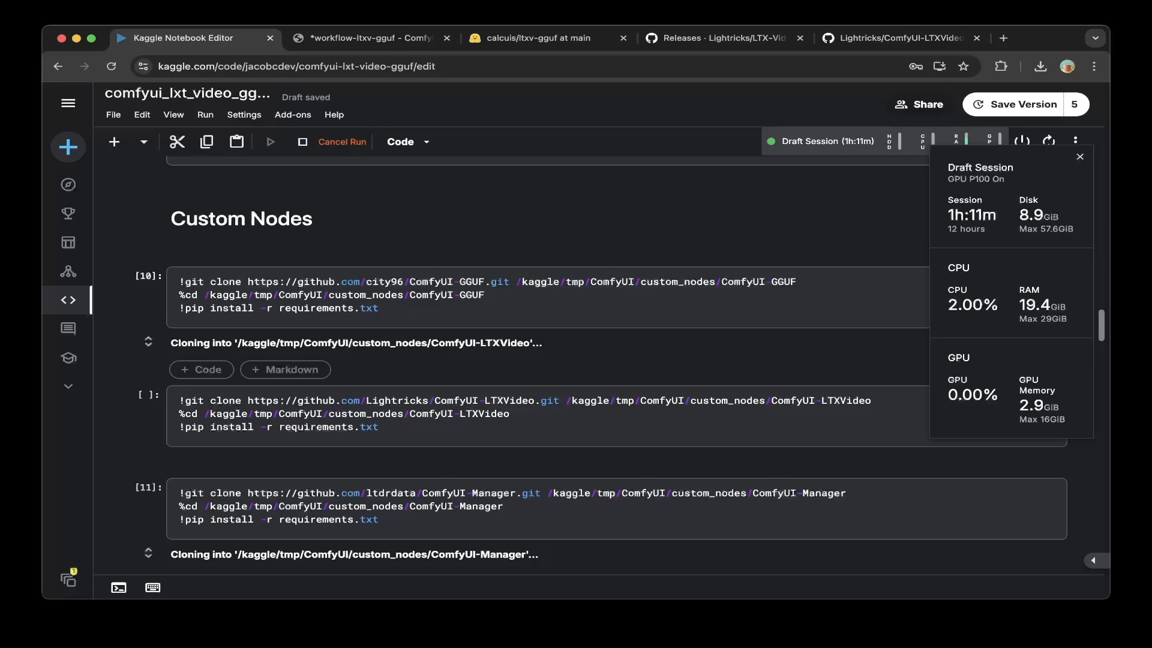
scroll(593, 366, "down", 1)
left_click(380, 353)
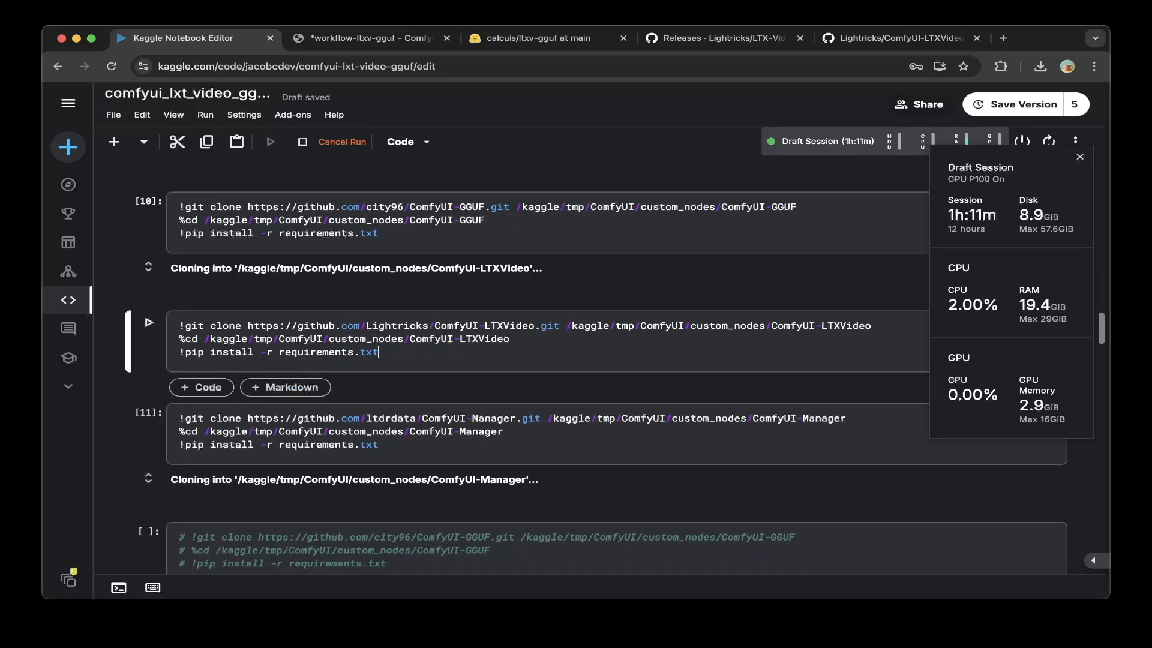
scroll(380, 352, "down", 1)
left_click(380, 353)
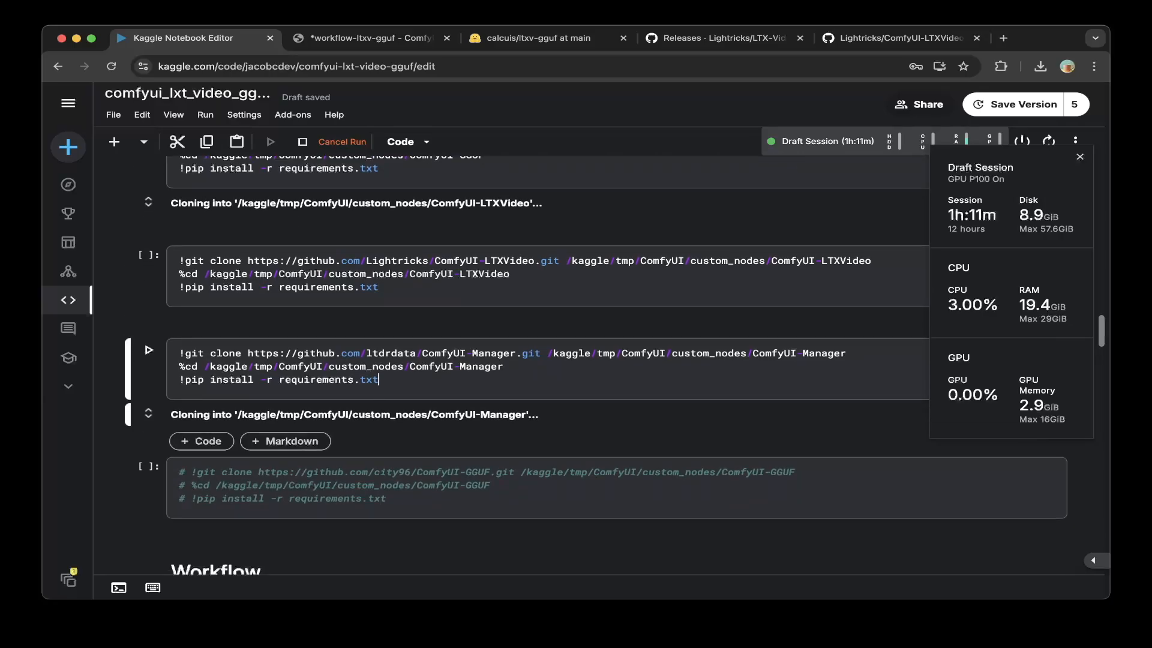
- Check the Workflow cell that downloads workflow-ltxv-gguf.json and switch to the ltxv-gguf file list on Hugging Face
scroll(593, 366, "down", 4)
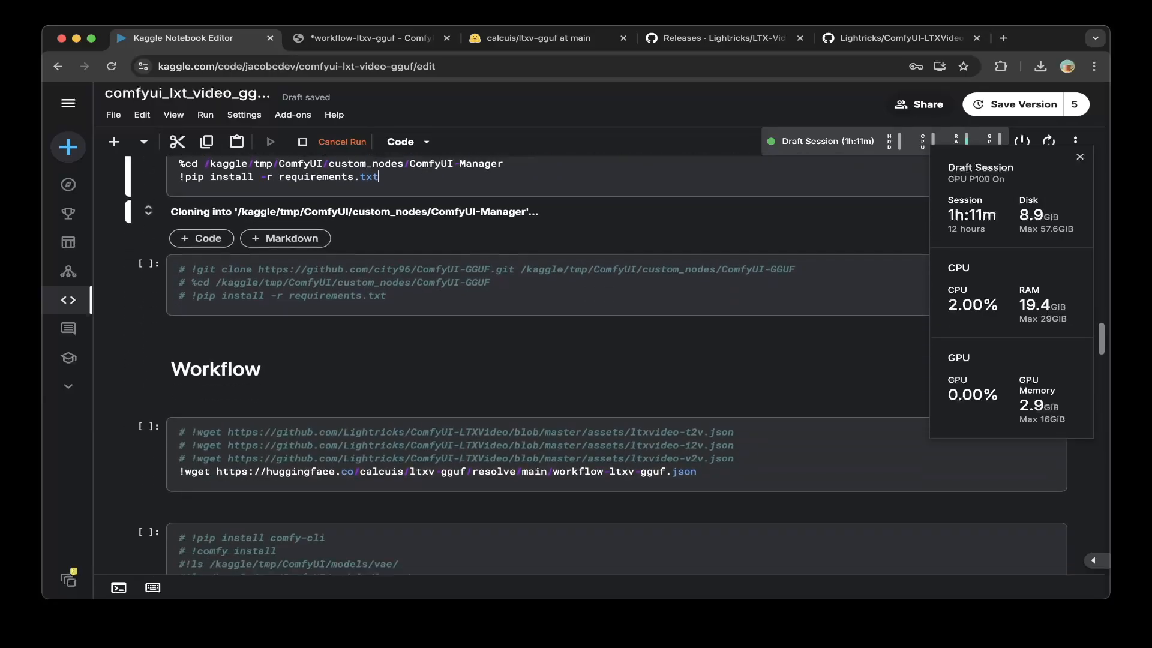
scroll(594, 366, "down", 1)
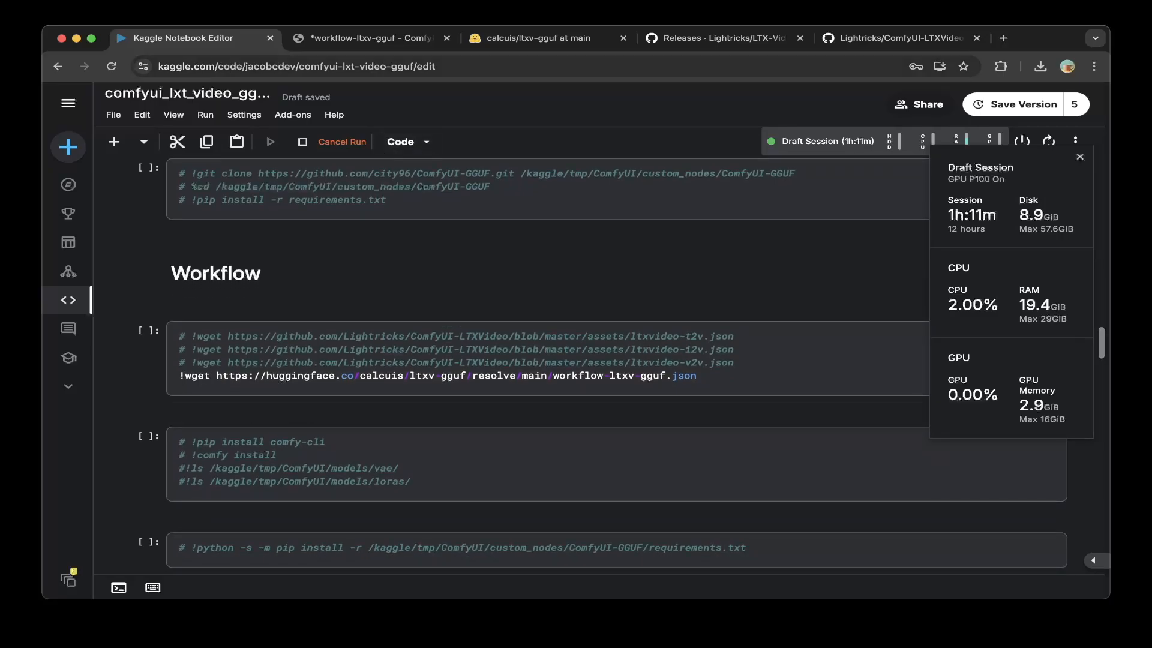
left_click(538, 38)
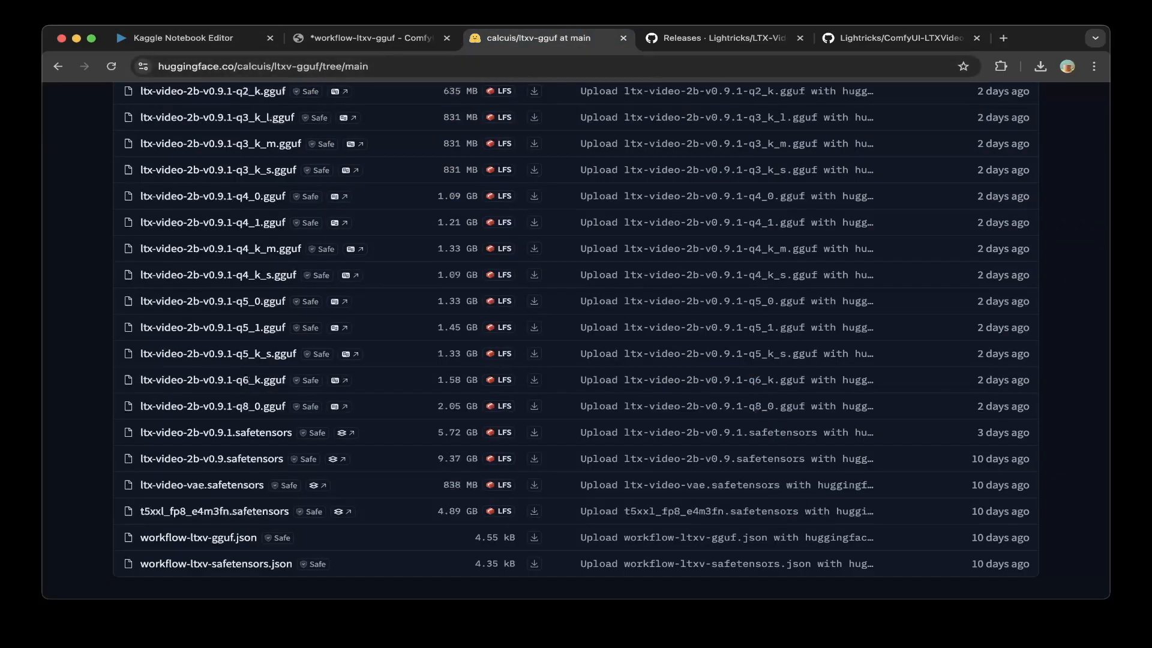
- Switch back to the Kaggle notebook and highlight the workflow-ltxv-gguf.json download URL in the Workflow cell
key("super+1")
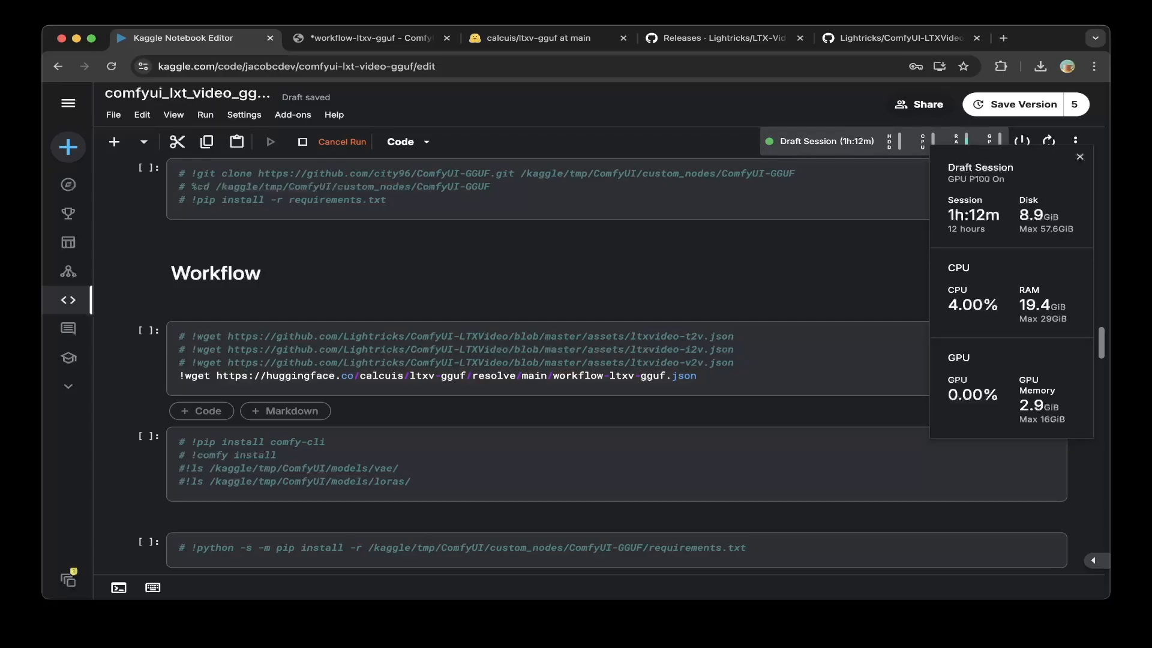
left_click(696, 376)
left_click_drag(220, 376, 696, 375)
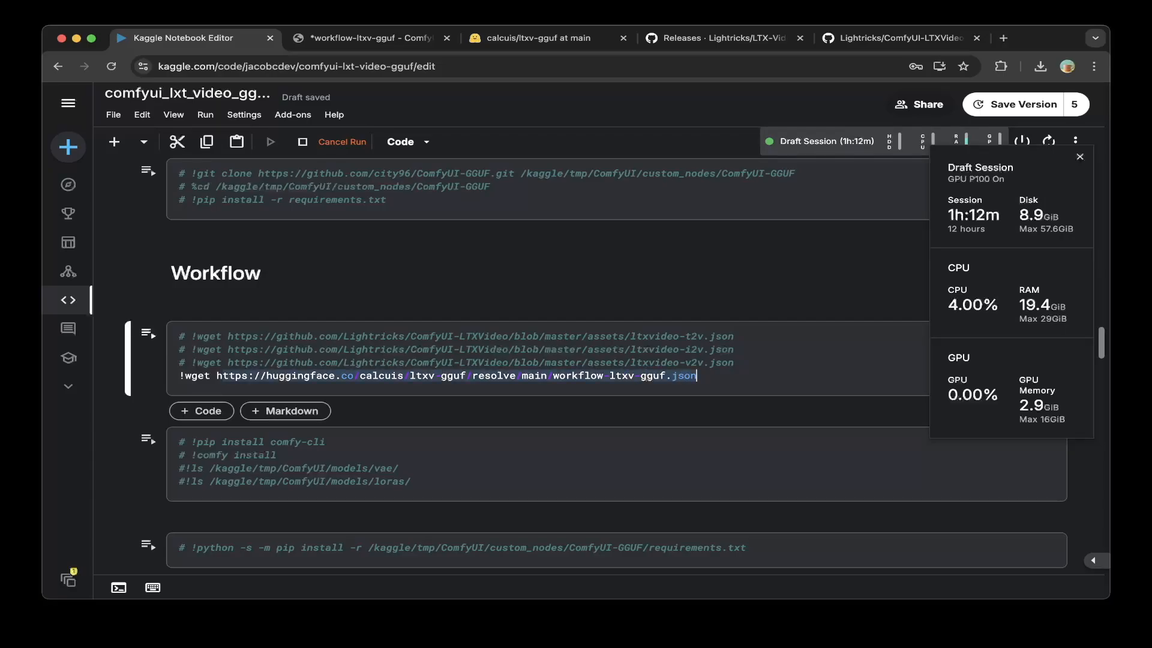
- Review the cell that installs pyngrok and ngrok and the cell that defines the run(commands) helper
scroll(600, 360, "down", 6)
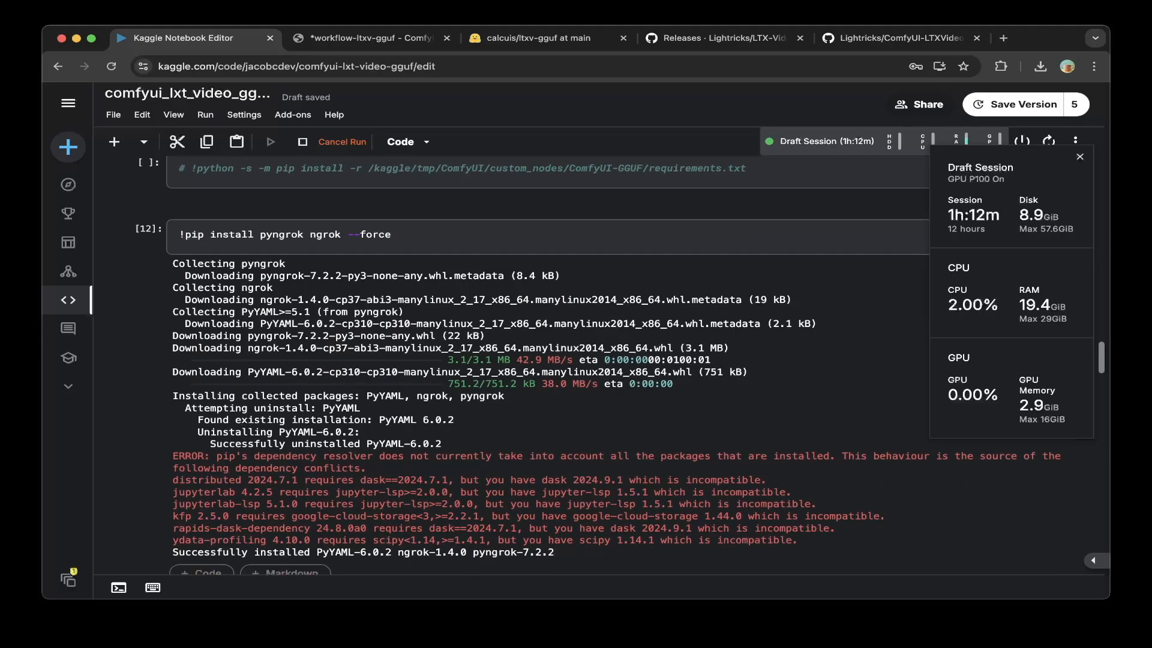
left_click(390, 215)
scroll(599, 360, "down", 5)
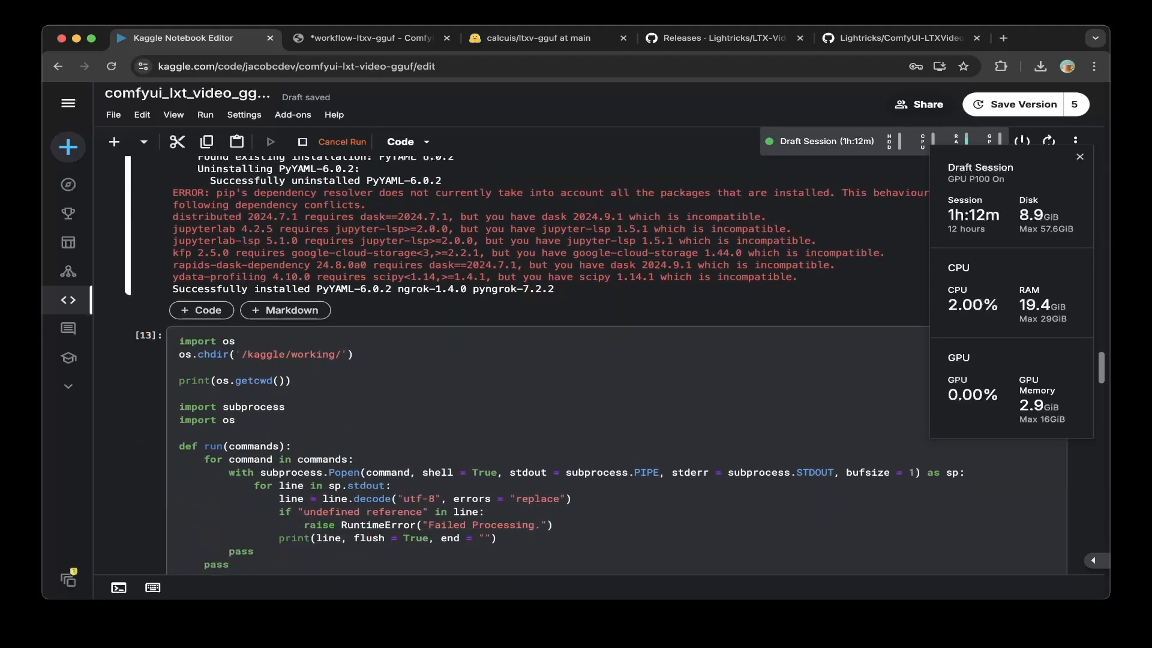
left_click(179, 321)
scroll(600, 360, "down", 3)
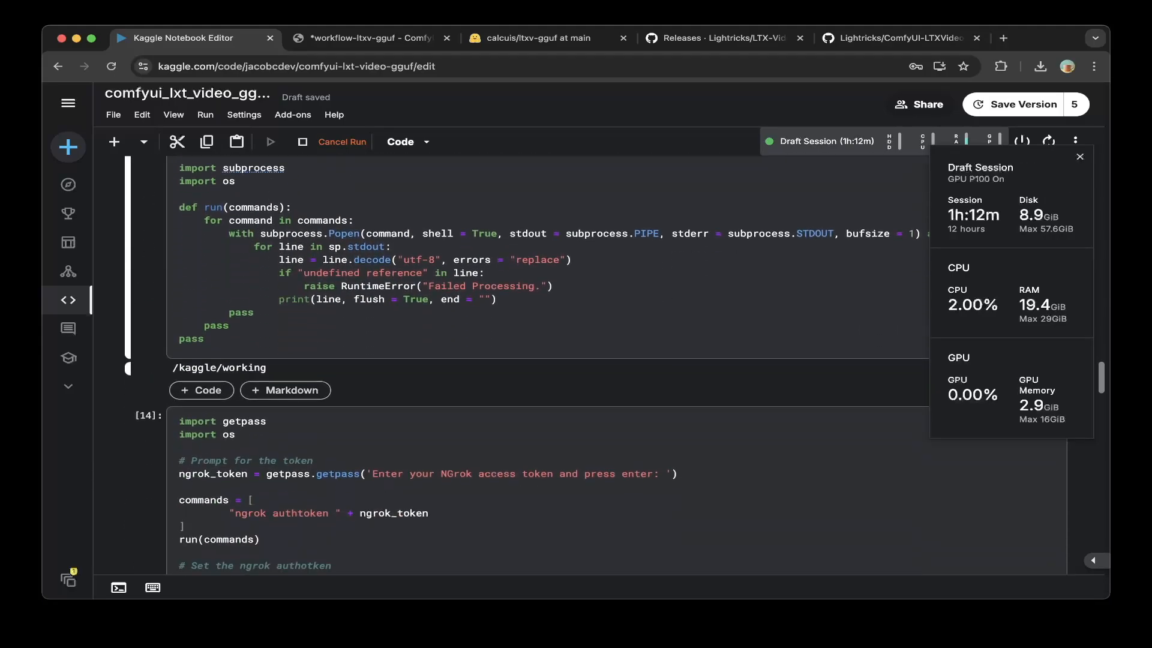
scroll(600, 360, "up", 1)
scroll(600, 360, "down", 3)
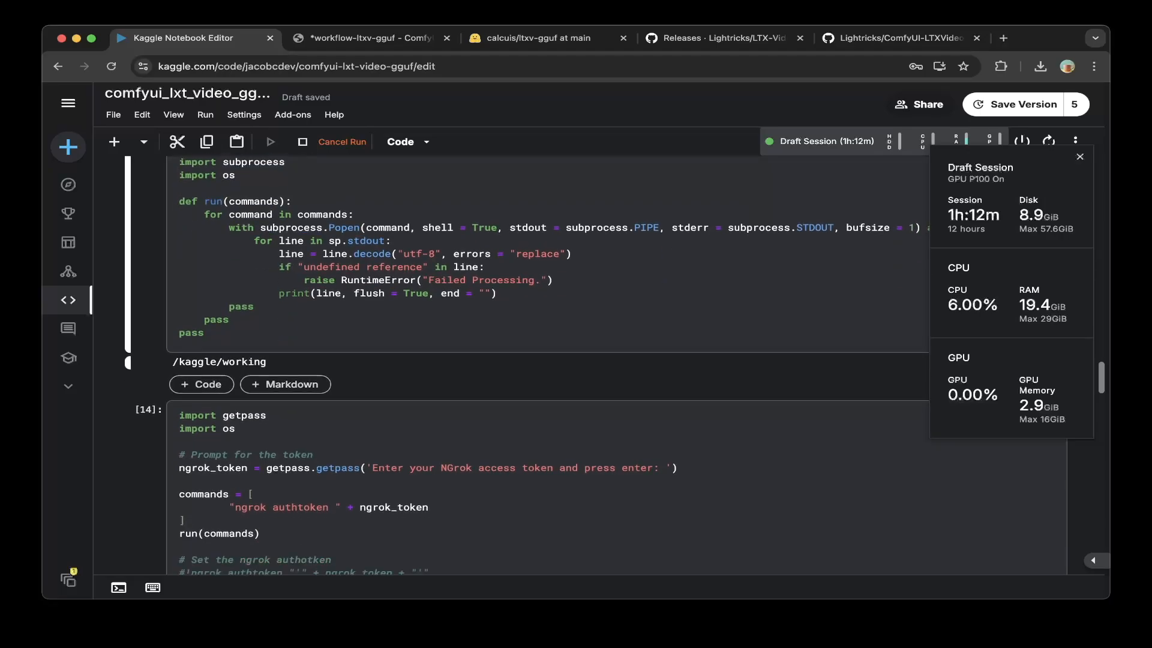
- Examine the cell that prompts for the ngrok access token, highlighting the ngrok_token part of the authtoken command
left_click(180, 340)
scroll(600, 360, "down", 2)
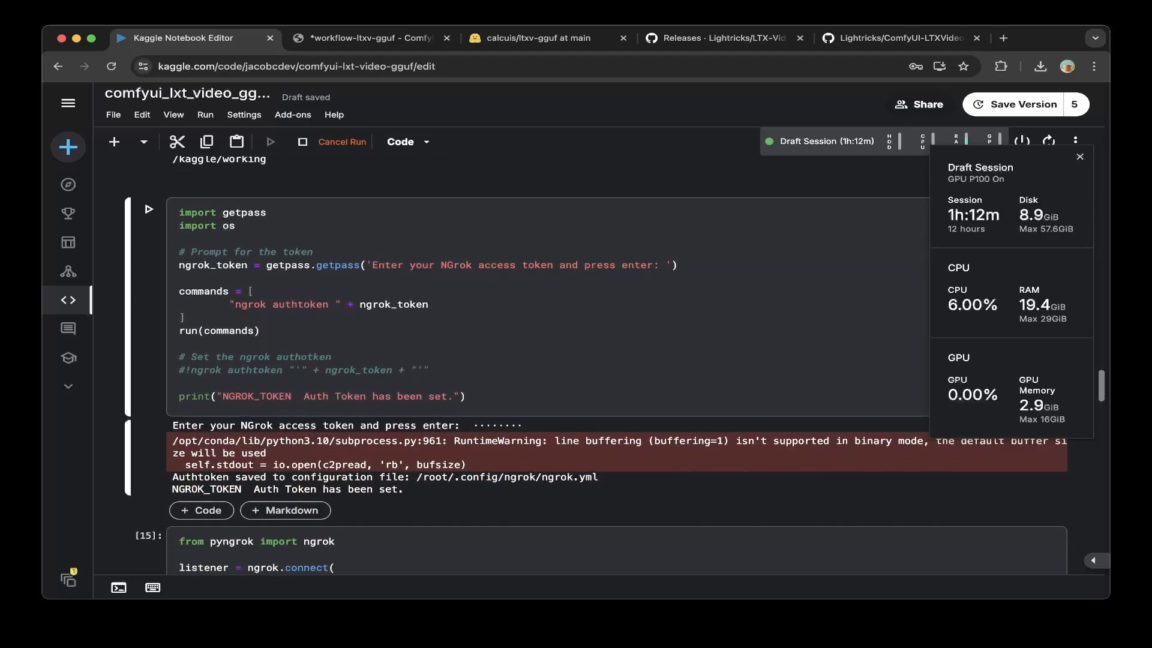
left_click(379, 304)
double_click(378, 304)
left_click_drag(272, 304, 429, 304)
left_click(429, 304)
scroll(599, 360, "down", 1)
scroll(600, 360, "down", 4)
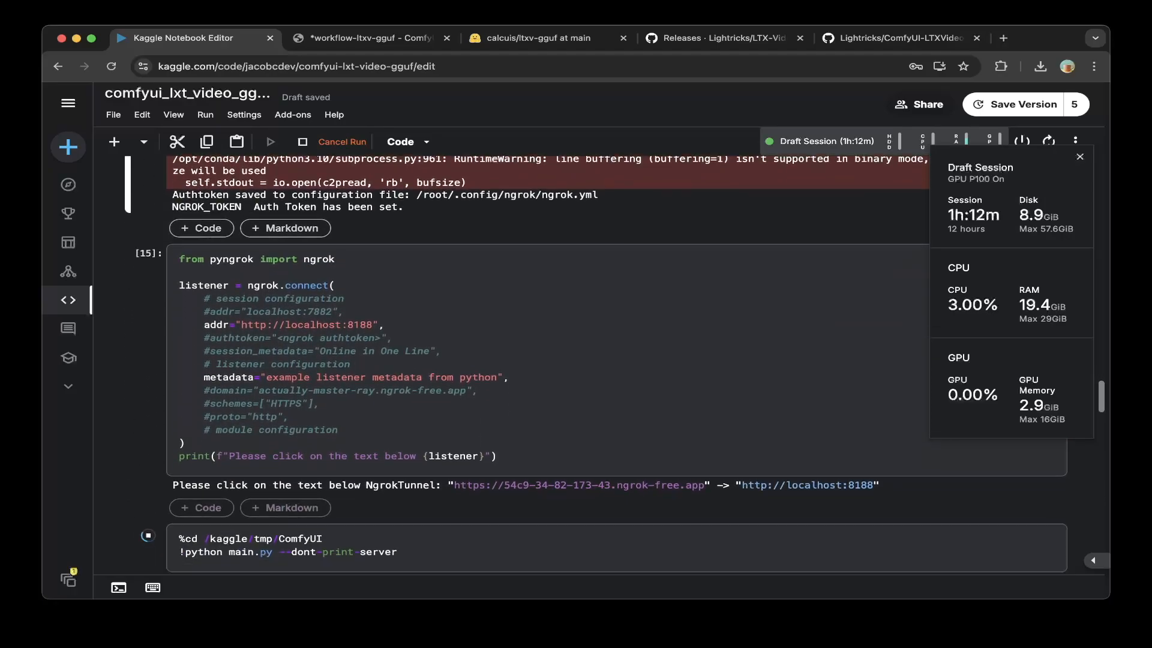
left_click(384, 325)
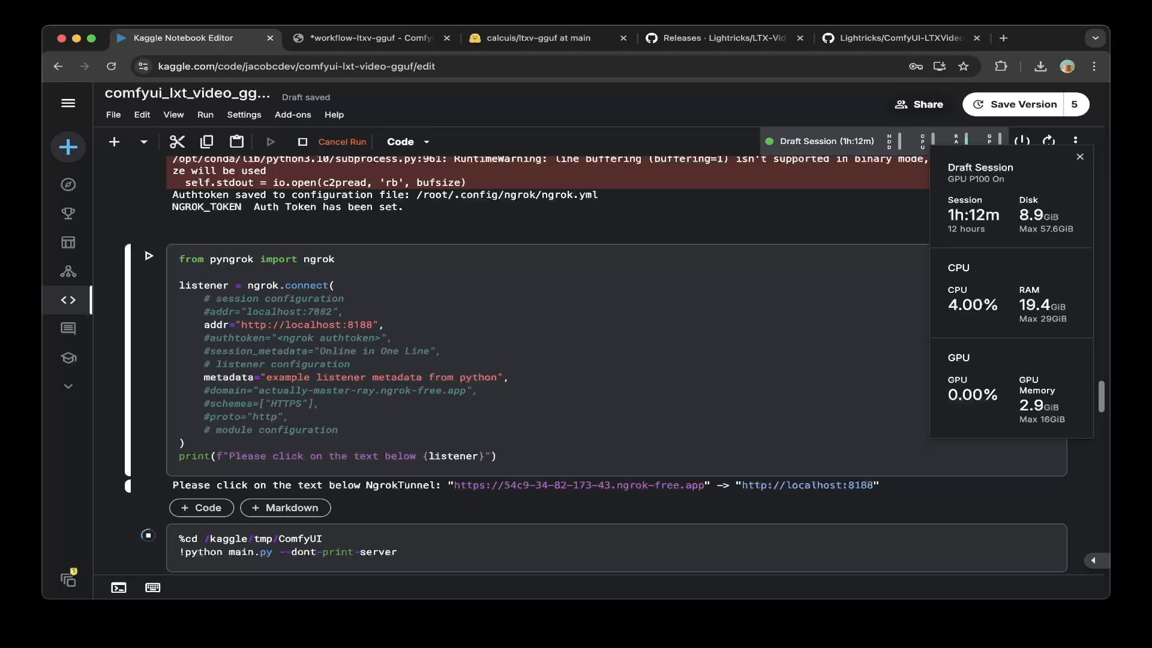
scroll(510, 366, "down", 1)
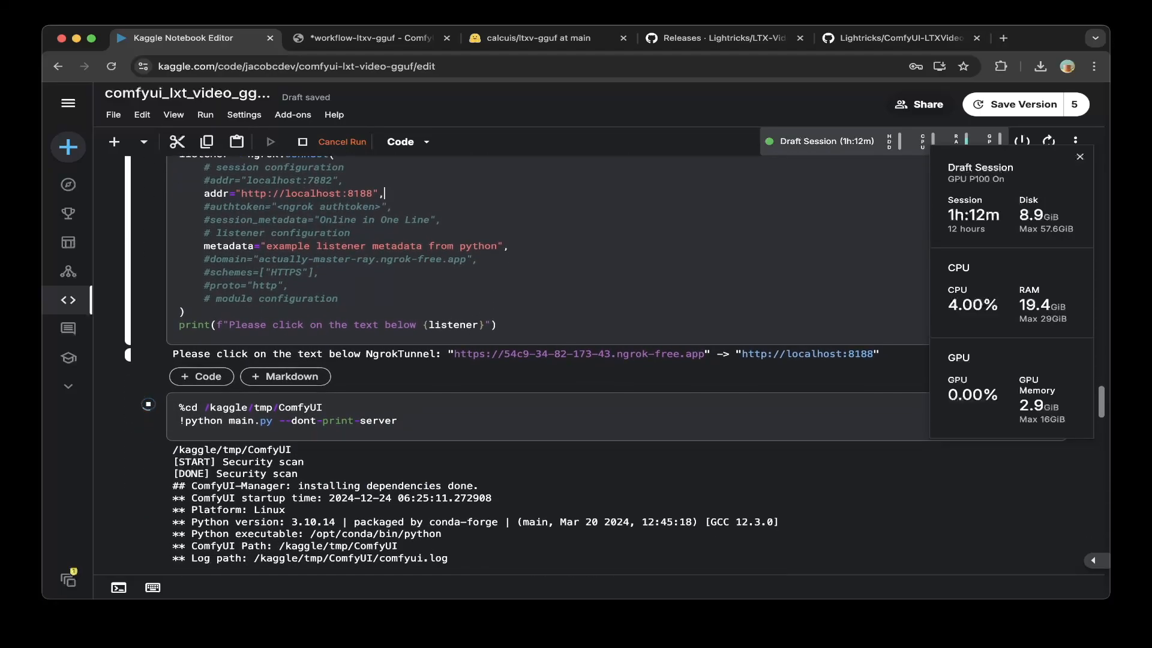
- Inspect the cell that runs main.py with --dont-print-server and its startup log, and switch to the ComfyUI page
left_click_drag(266, 408, 204, 421)
scroll(510, 366, "down", 1)
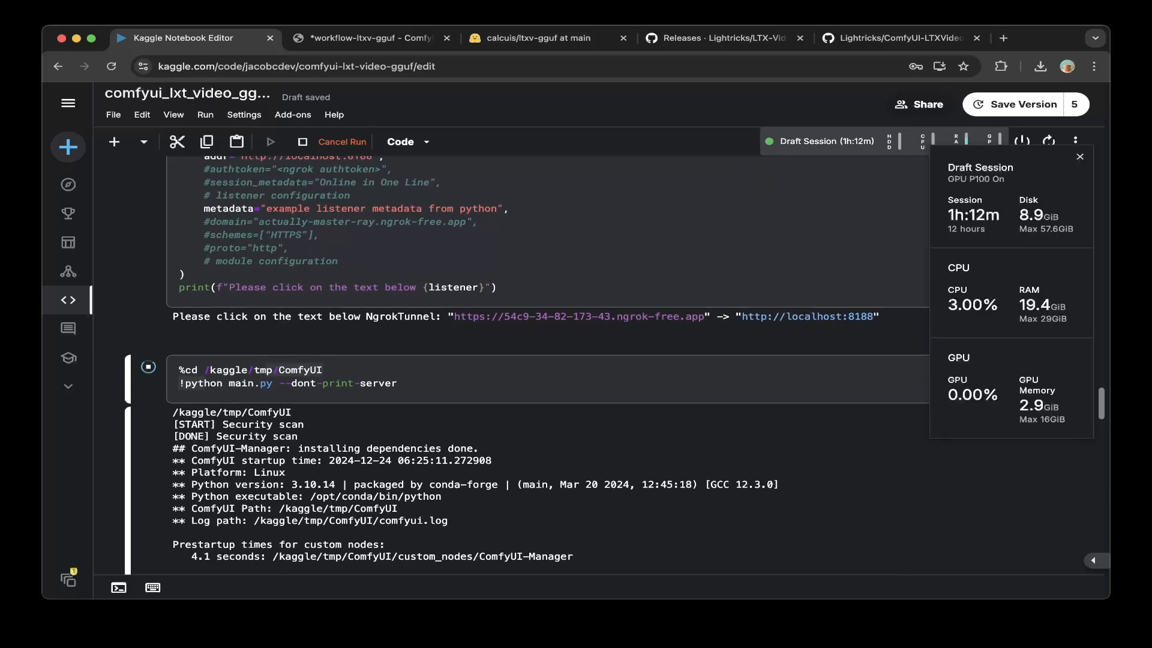
scroll(510, 366, "down", 7)
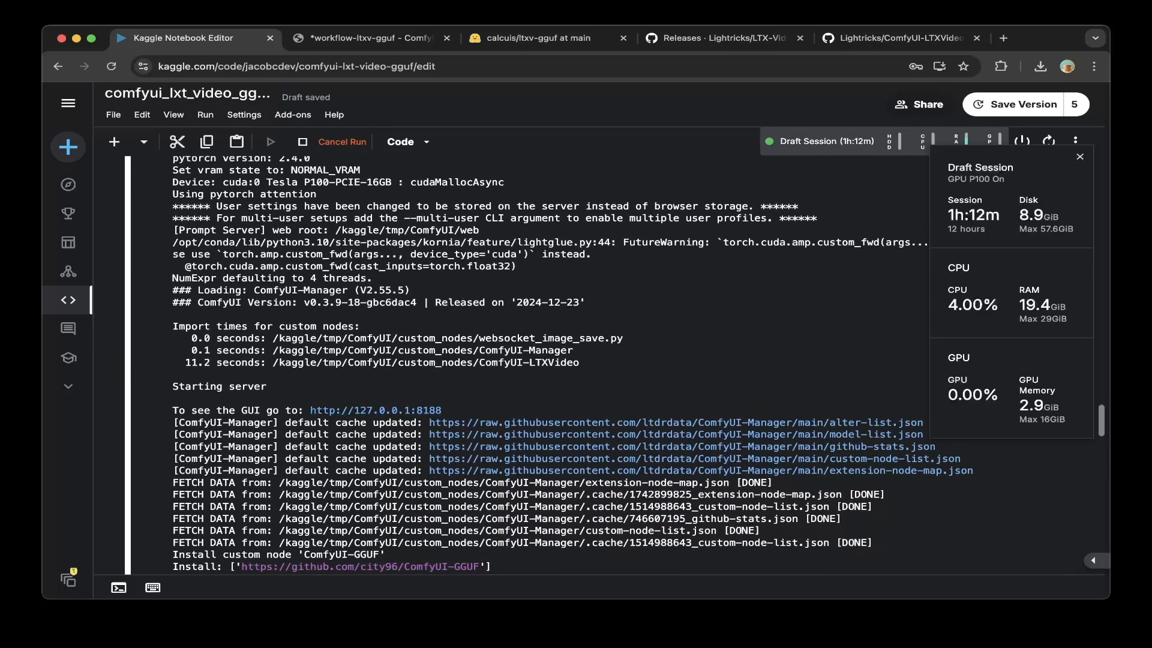
scroll(510, 366, "up", 6)
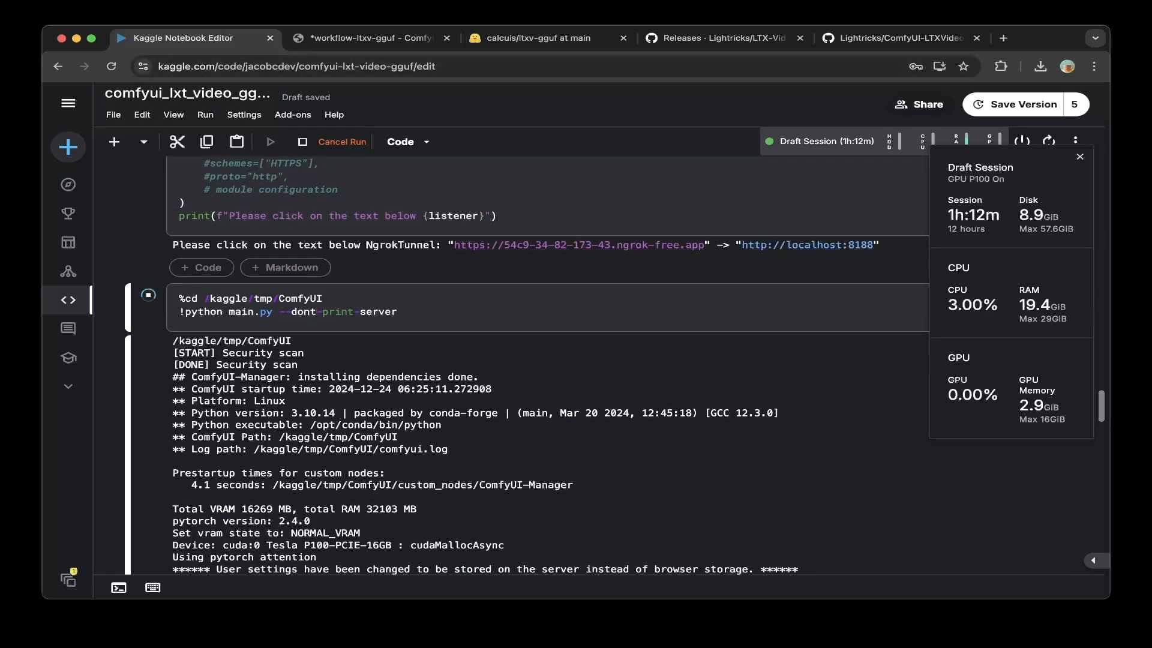
left_click(384, 38)
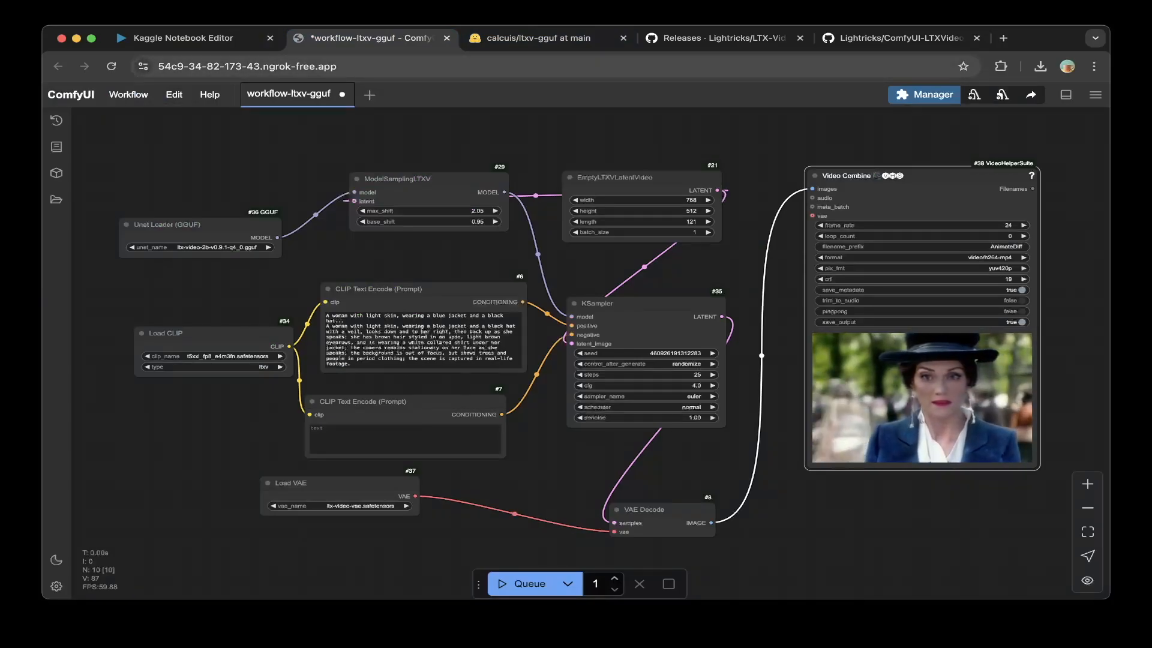
- Return to the Kaggle notebook and recheck the ComfyUI server log and the ngrok cells above it
left_click(183, 38)
scroll(294, 300, "down", 5)
scroll(540, 360, "down", 6)
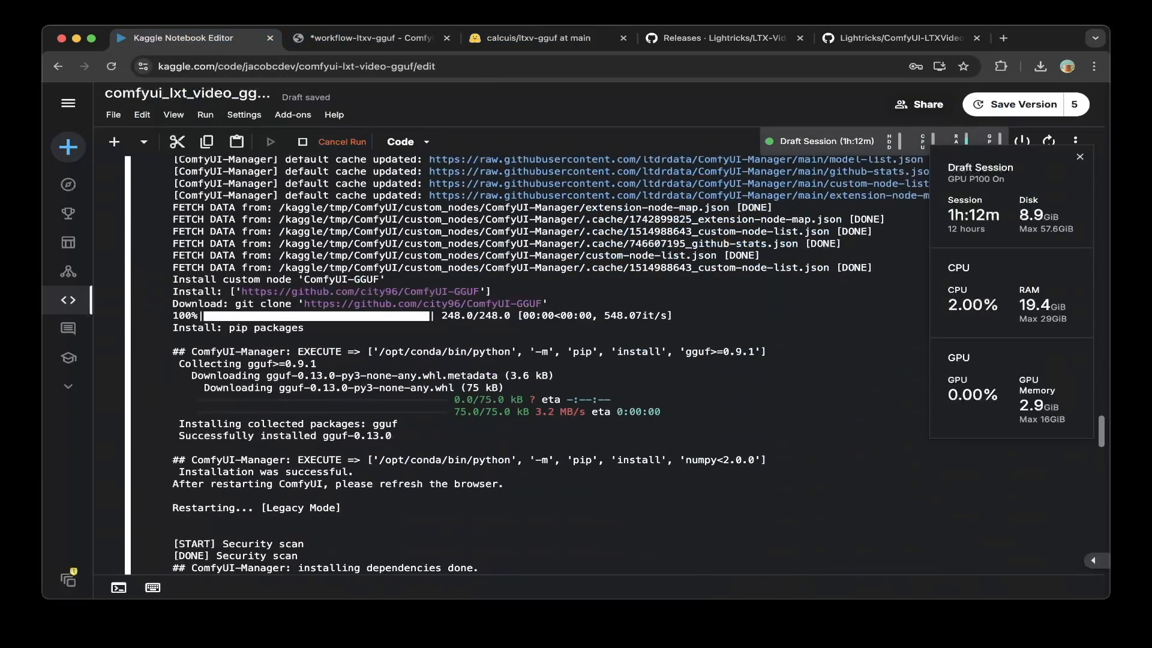
scroll(540, 360, "up", 6)
scroll(540, 360, "down", 1)
scroll(540, 359, "up", 10)
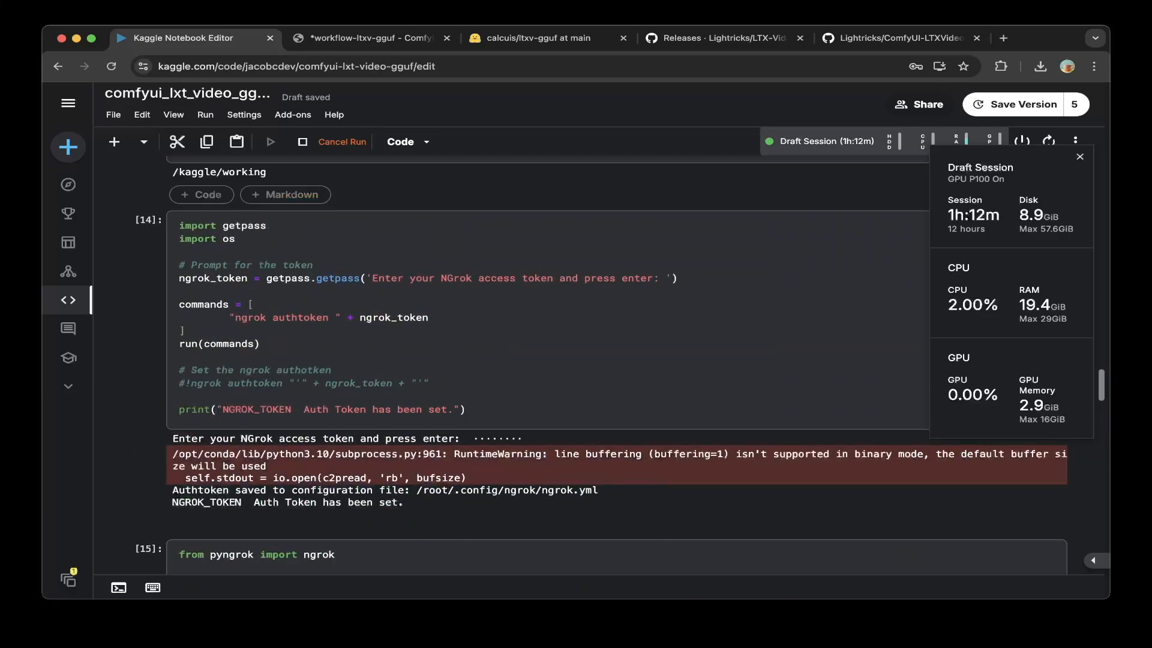
scroll(539, 360, "up", 5)
scroll(599, 360, "up", 10)
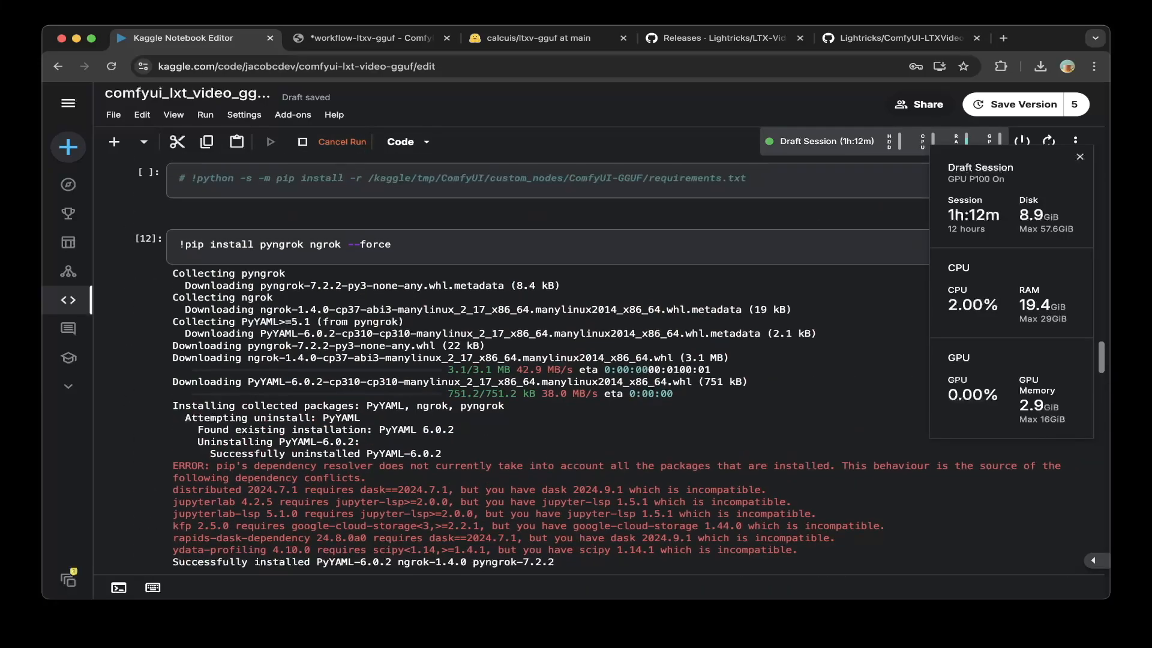
scroll(600, 360, "down", 8)
scroll(539, 360, "down", 15)
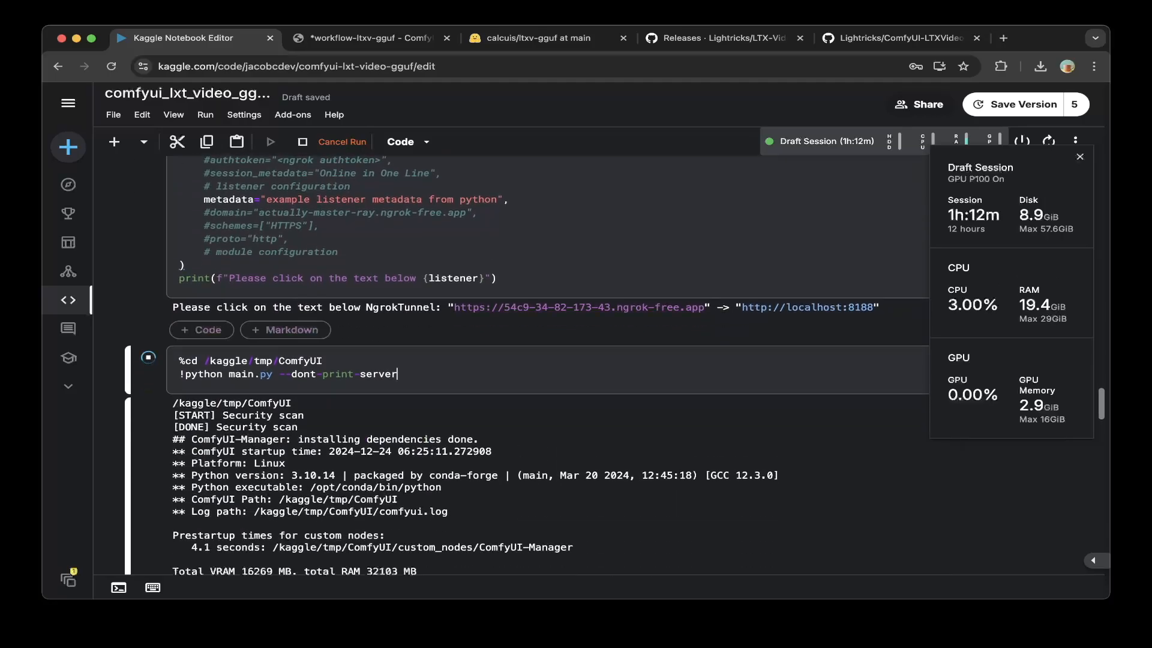
- Switch to the ComfyUI page and view the commands available for opening and saving a workflow
left_click(403, 38)
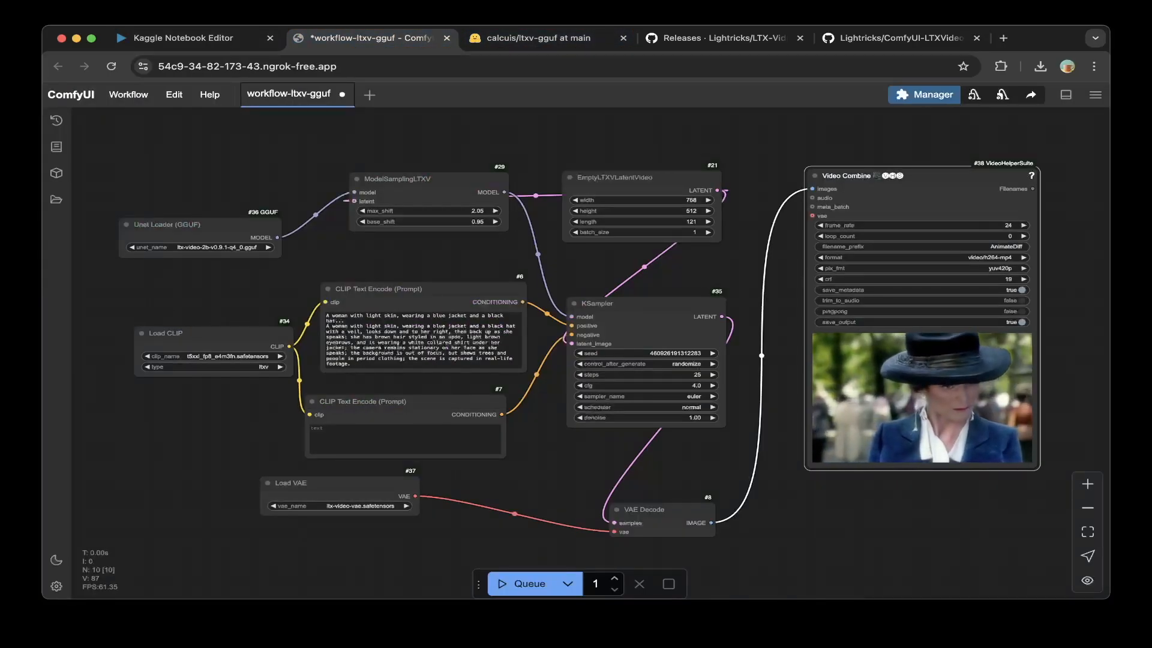
left_click(128, 94)
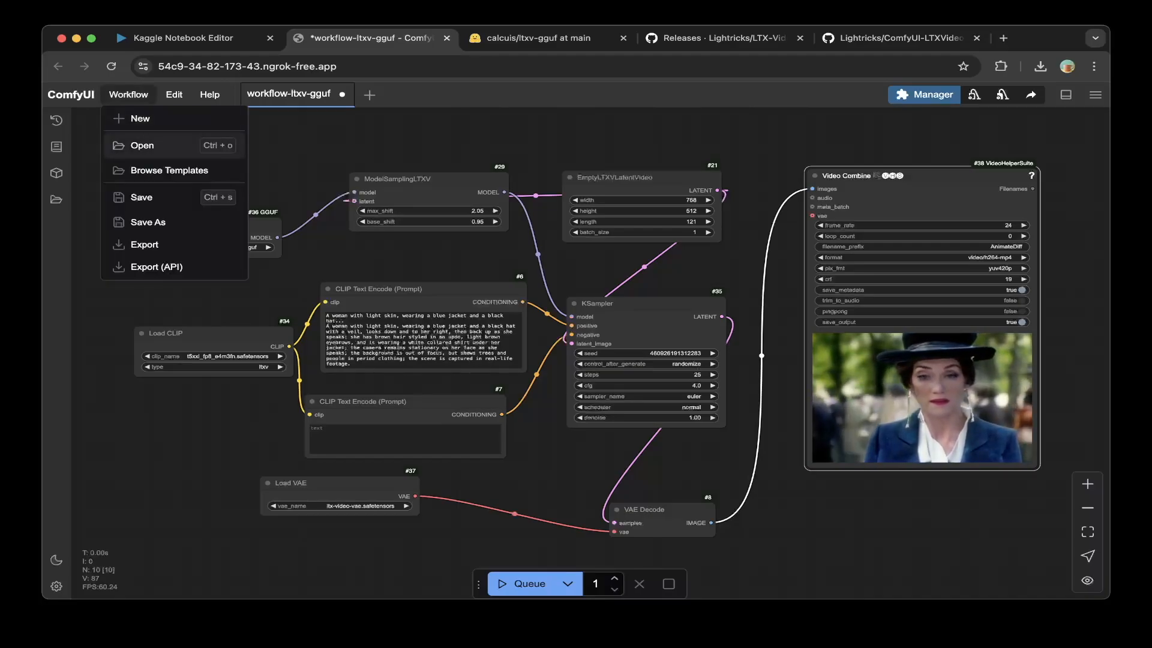
left_click(300, 144)
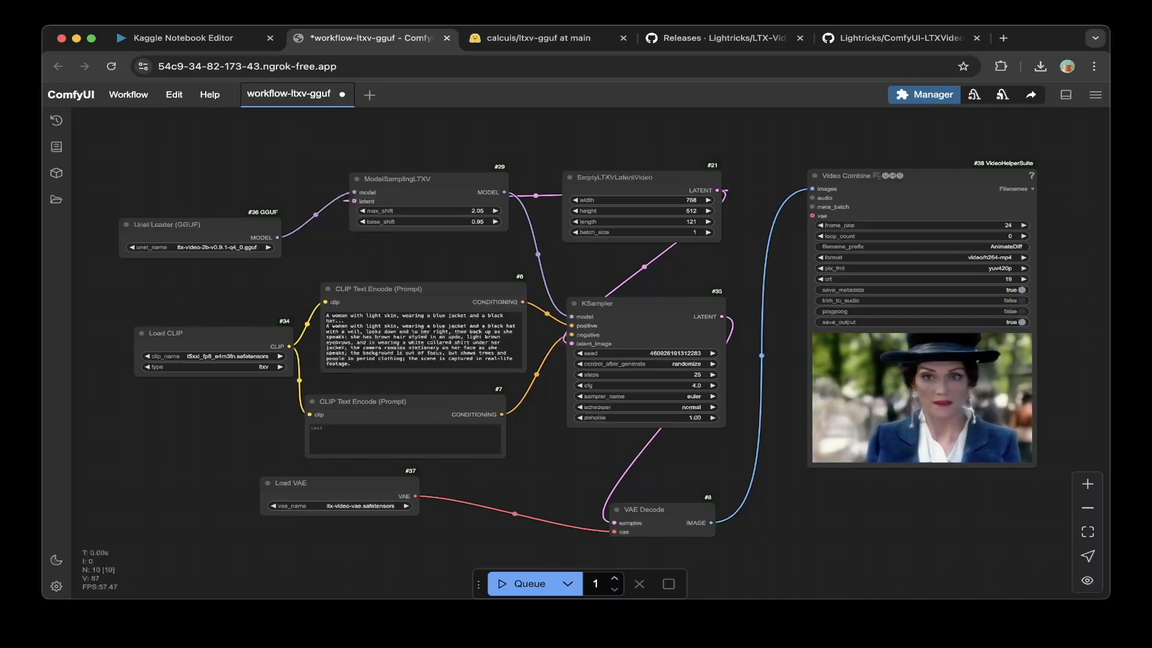
- Search ComfyUI Manager's custom nodes for "videohe" to check ComfyUI-VideoHelperSuite, and close the manager
left_click(924, 94)
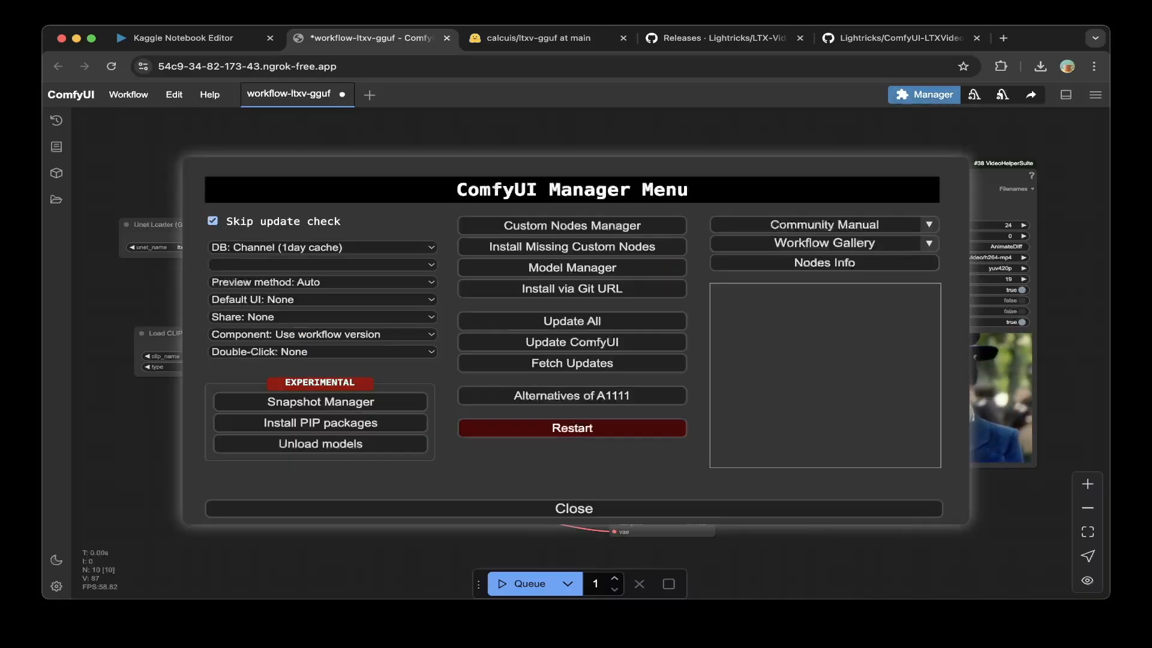
left_click(575, 226)
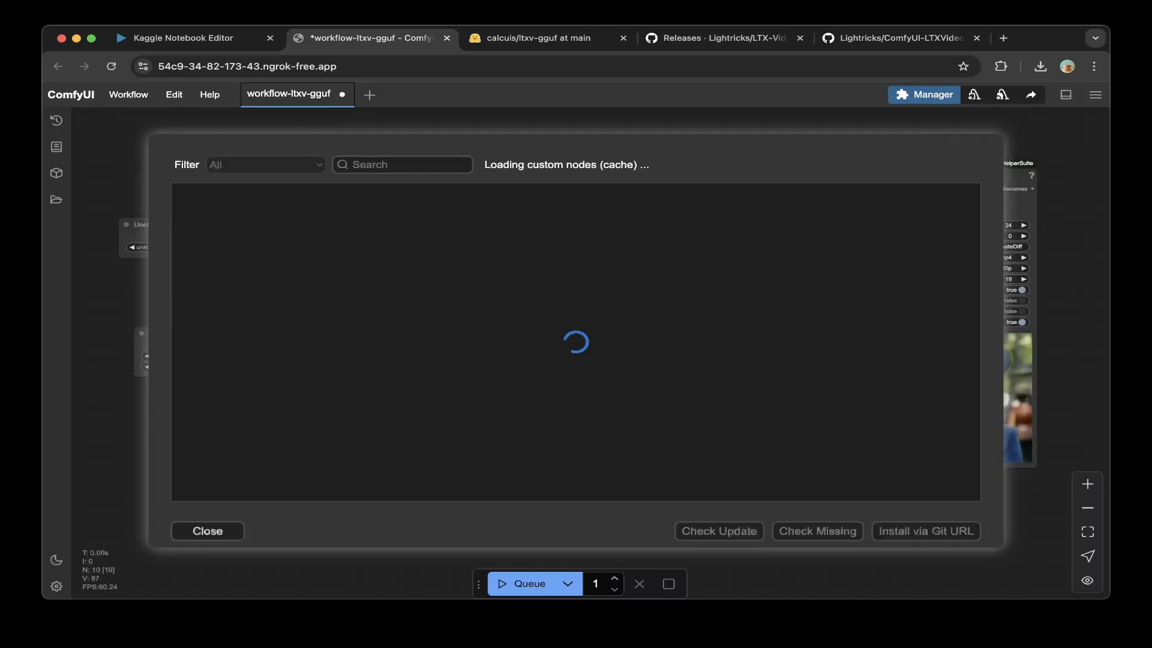
type("video")
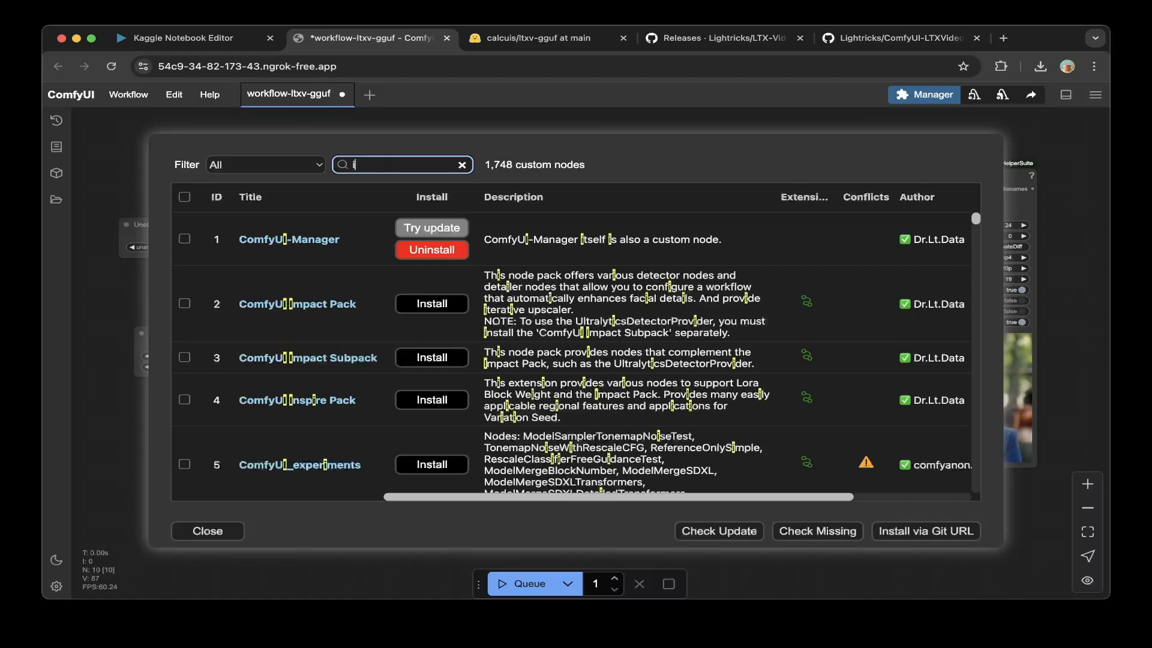
type("he")
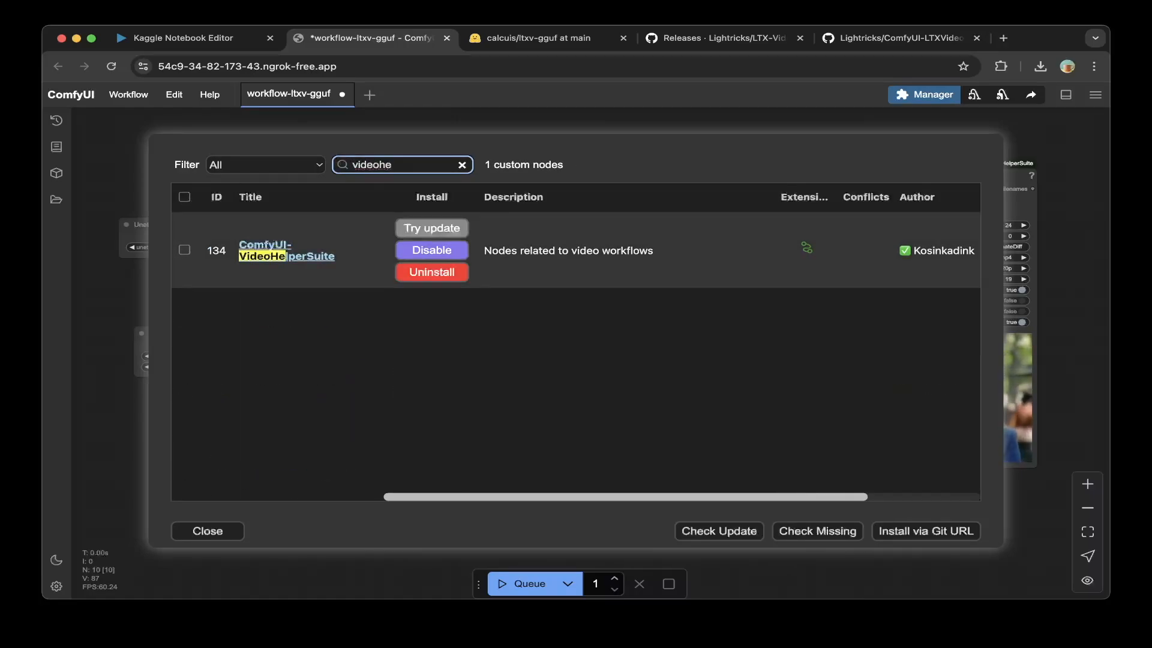
left_click(207, 531)
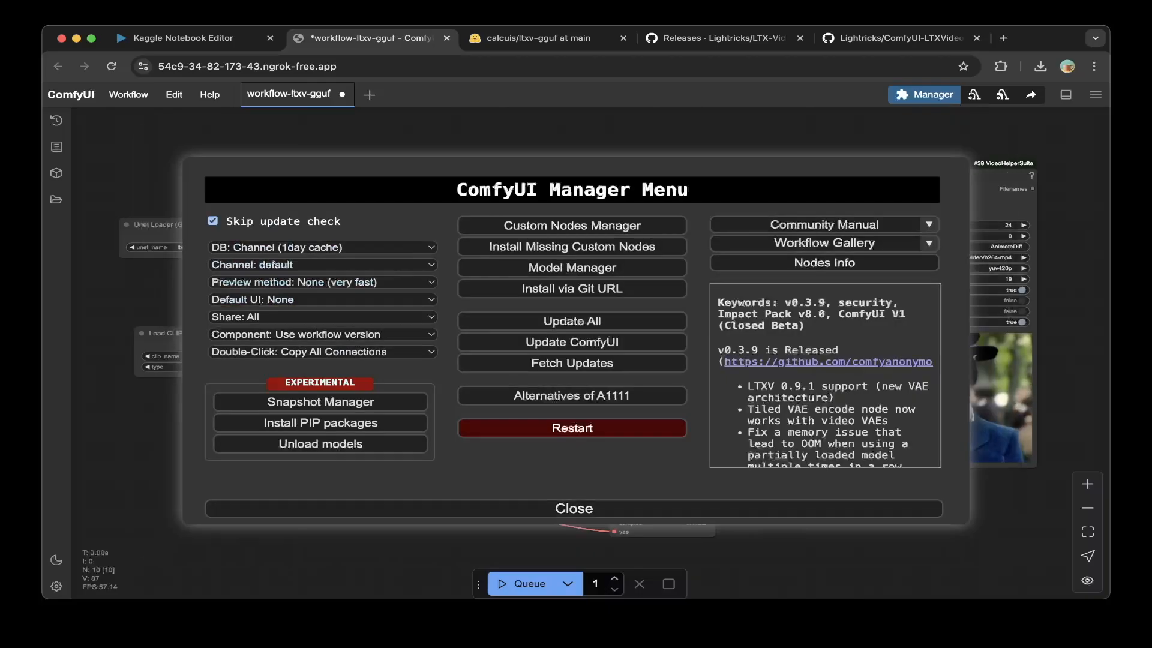
left_click(573, 507)
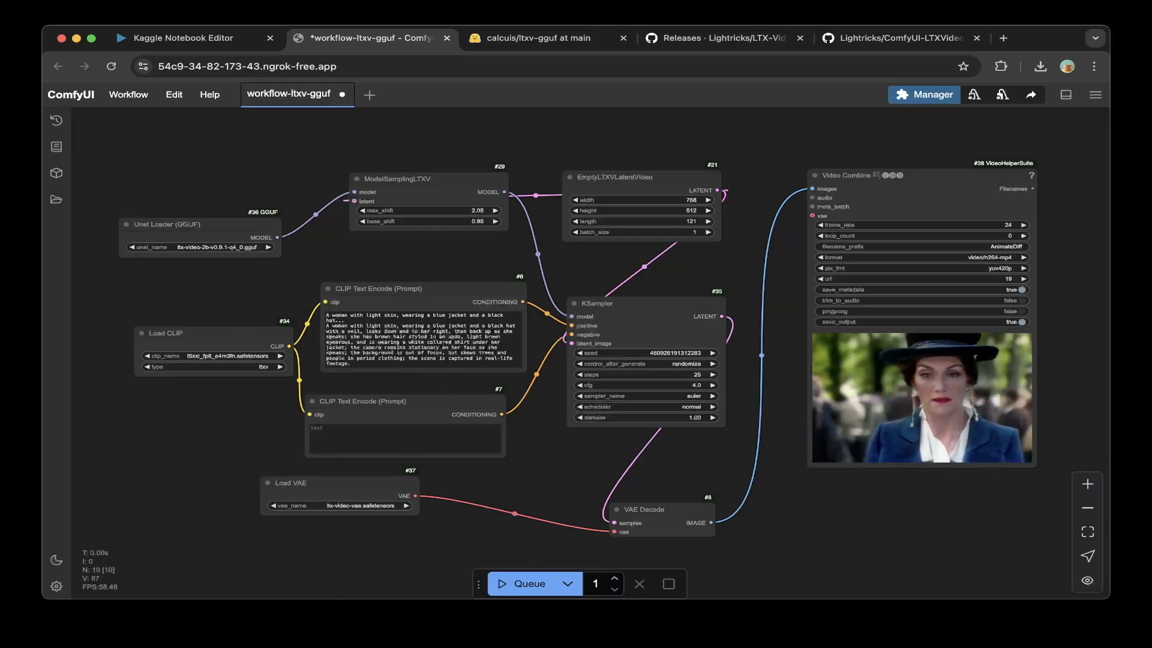
- Check the blue jacket and black hat example prompt in the LTX-Video README on GitHub and return to the ComfyUI workflow
scroll(576, 336, "down", 2)
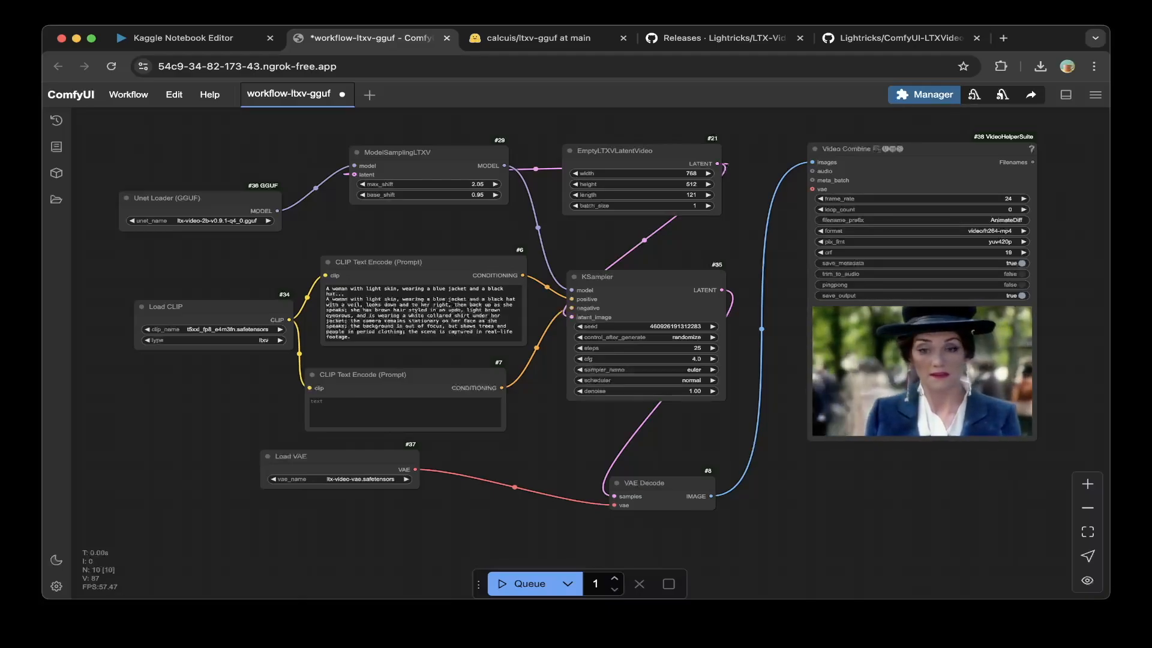
key("super+4")
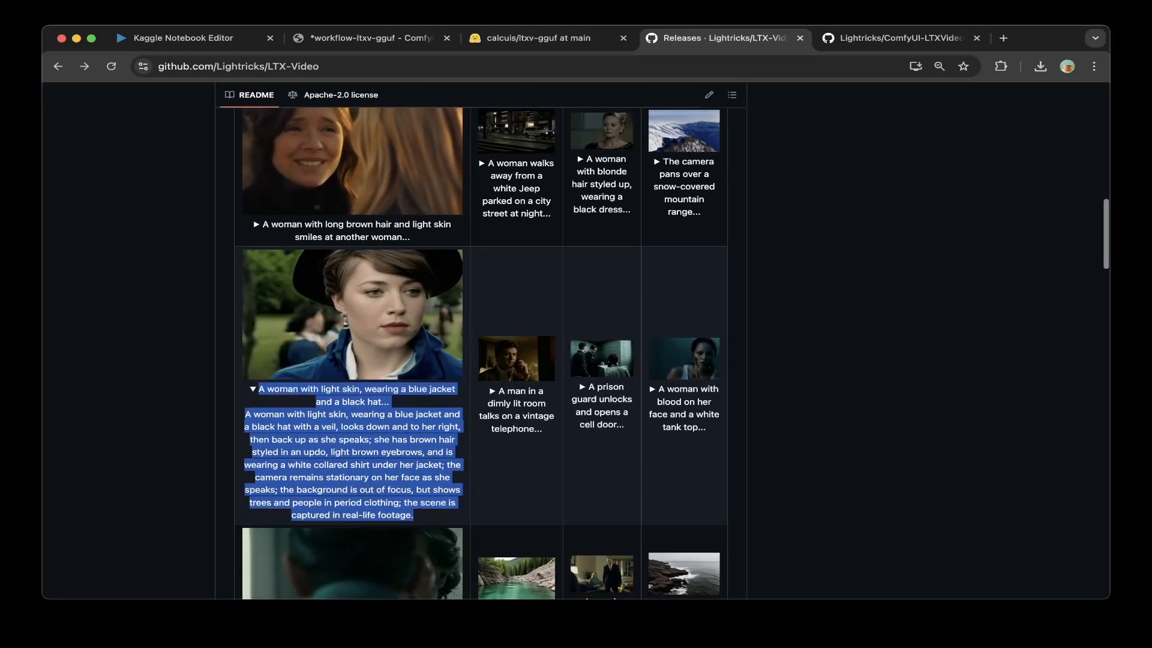
left_click(354, 38)
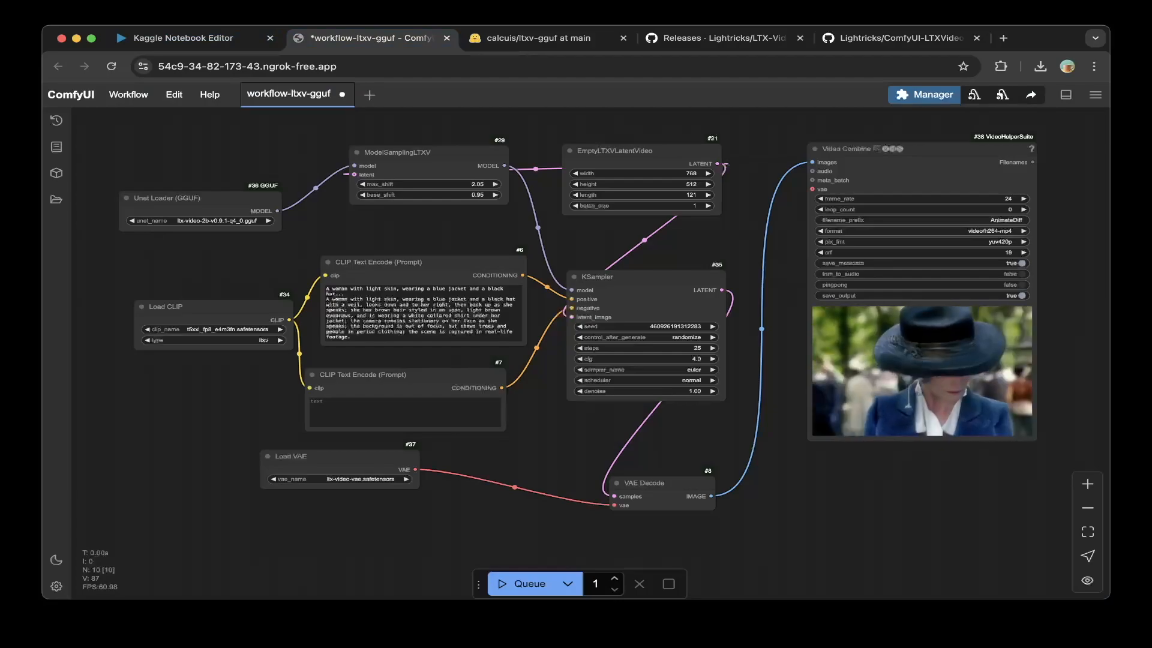